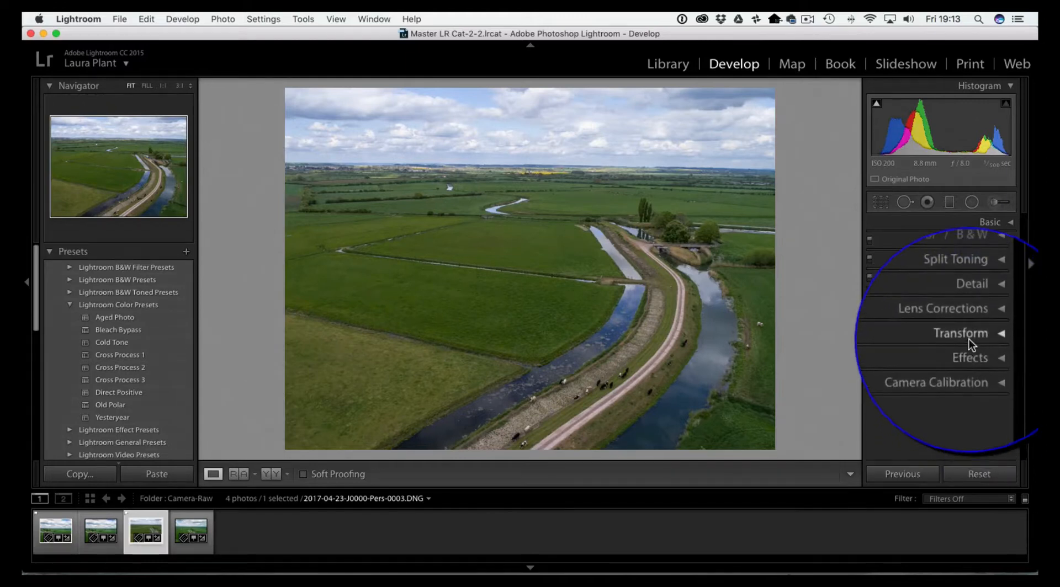
Enable chromatic aberration removal and profile corrections for the photo, using the DJI PHANTOM 4 FC330 lens profile.
{"action": "left_click", "coordinate": [955, 314]}
{"action": "left_click", "coordinate": [923, 293]}
{"action": "left_click", "coordinate": [922, 305]}
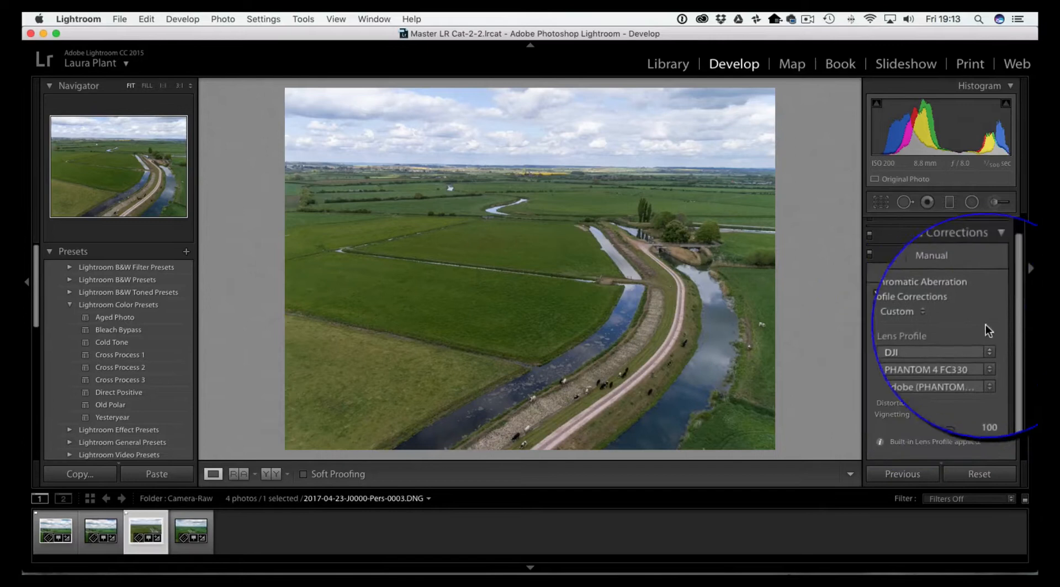
{"action": "left_click", "coordinate": [958, 253]}
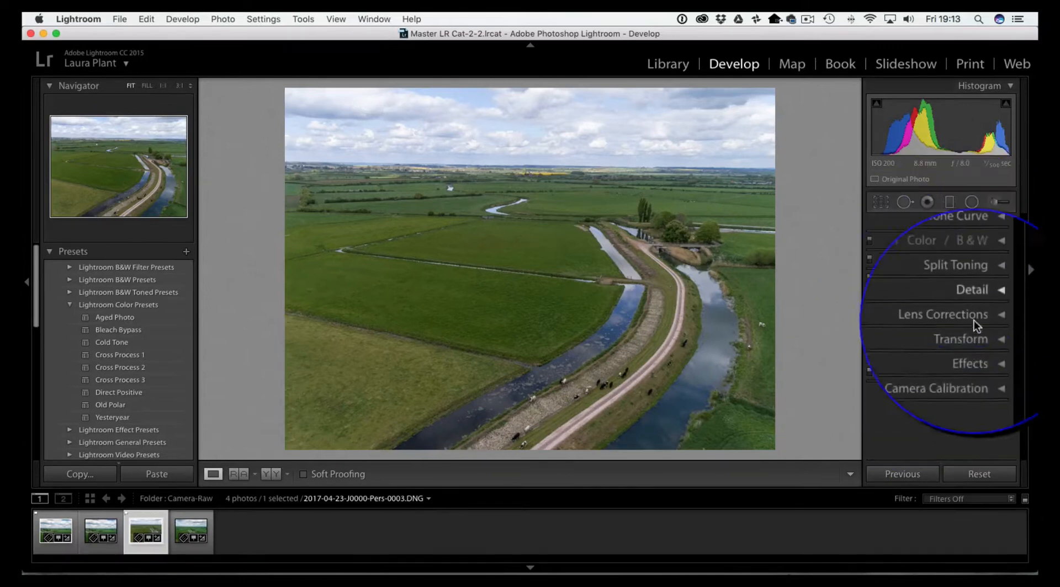
Review the Effects settings and the camera calibration profile choices, keeping the Embedded profile.
{"action": "left_click", "coordinate": [966, 352]}
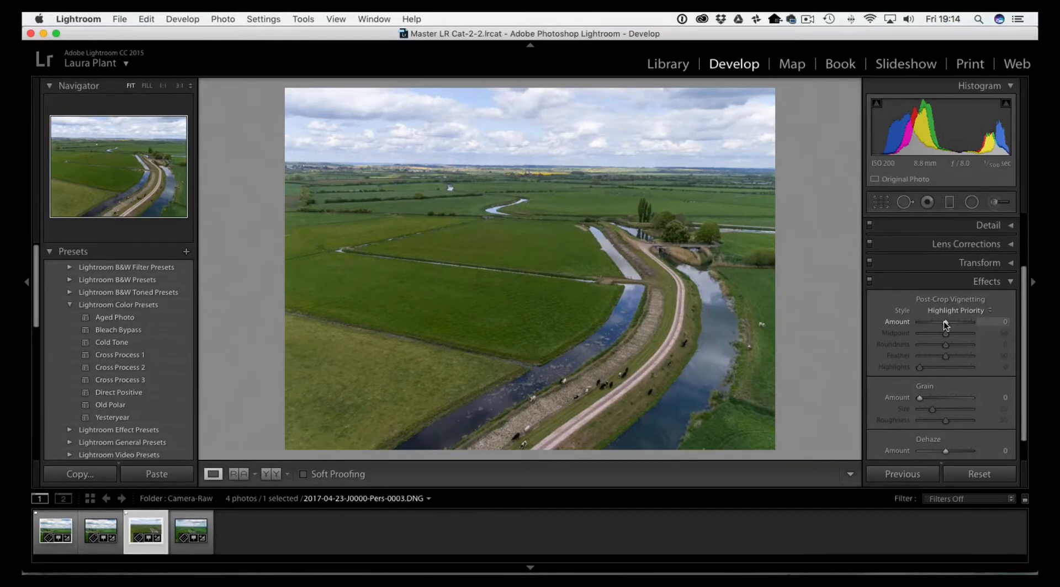
{"action": "left_click", "coordinate": [993, 282]}
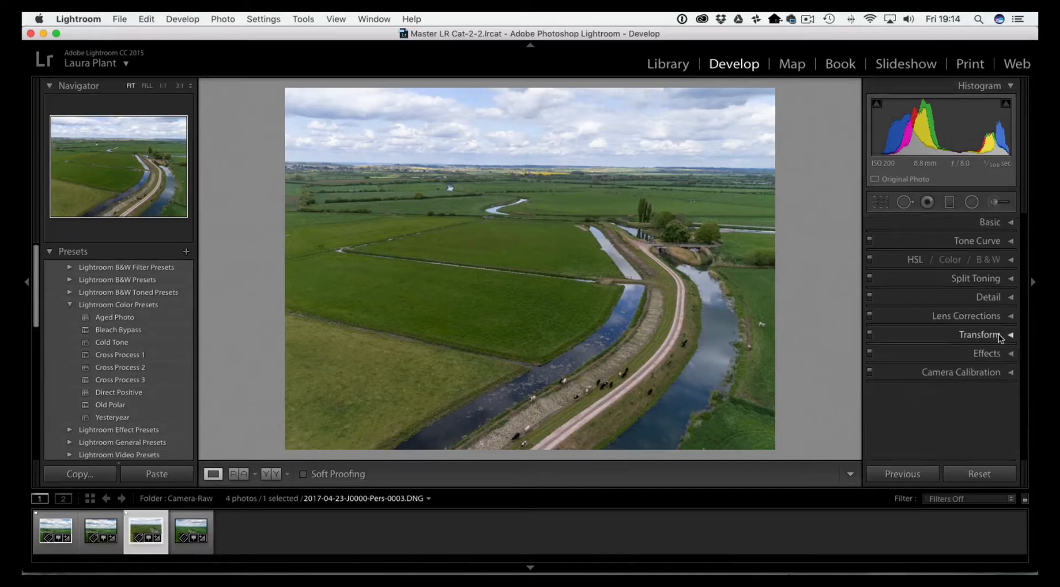
{"action": "left_click", "coordinate": [991, 372]}
{"action": "left_click", "coordinate": [977, 297]}
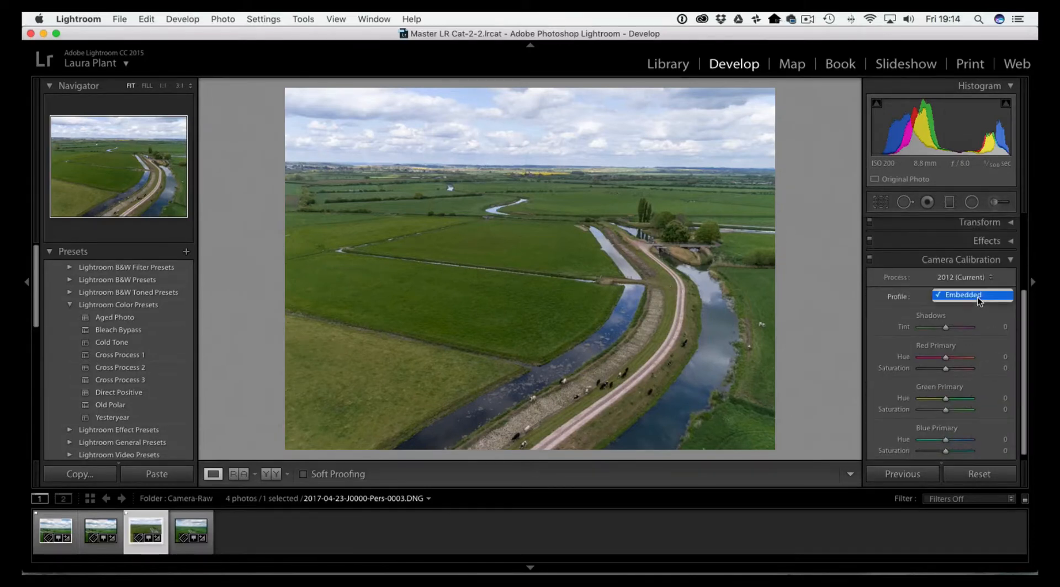
{"action": "left_click", "coordinate": [977, 297]}
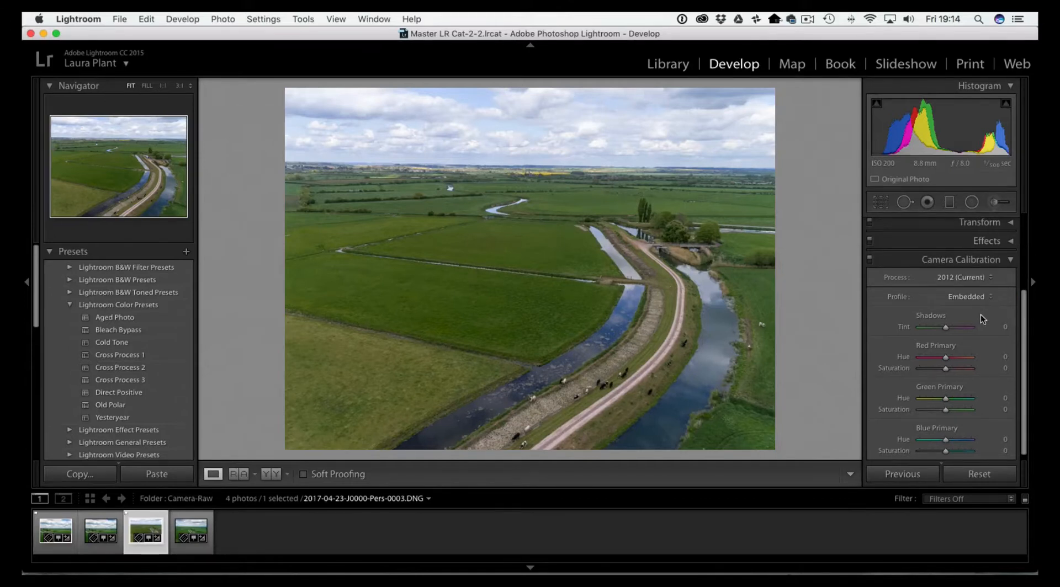
{"action": "scroll", "coordinate": [981, 315], "scroll_direction": "down", "scroll_amount": 1}
{"action": "left_click", "coordinate": [970, 255]}
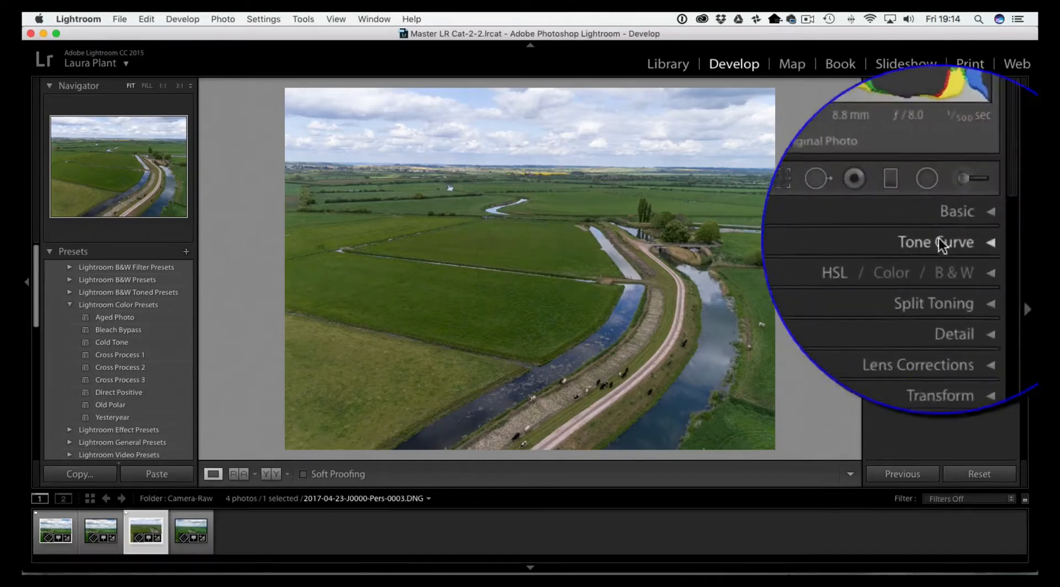
Apply automatic tone adjustments to the photo and turn on the shadow and highlight clipping warnings.
{"action": "left_click", "coordinate": [973, 222]}
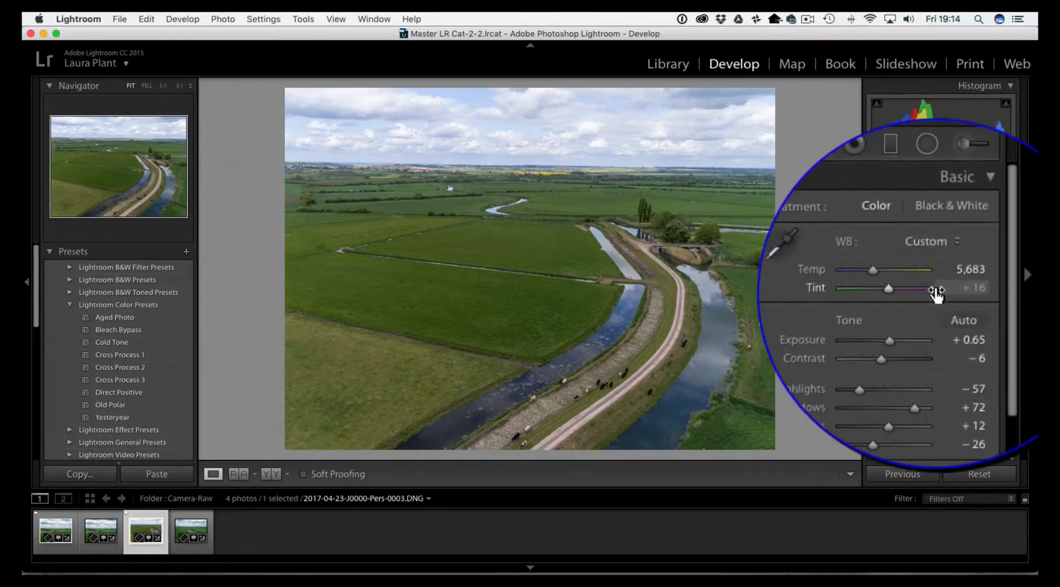
{"action": "left_click", "coordinate": [966, 309]}
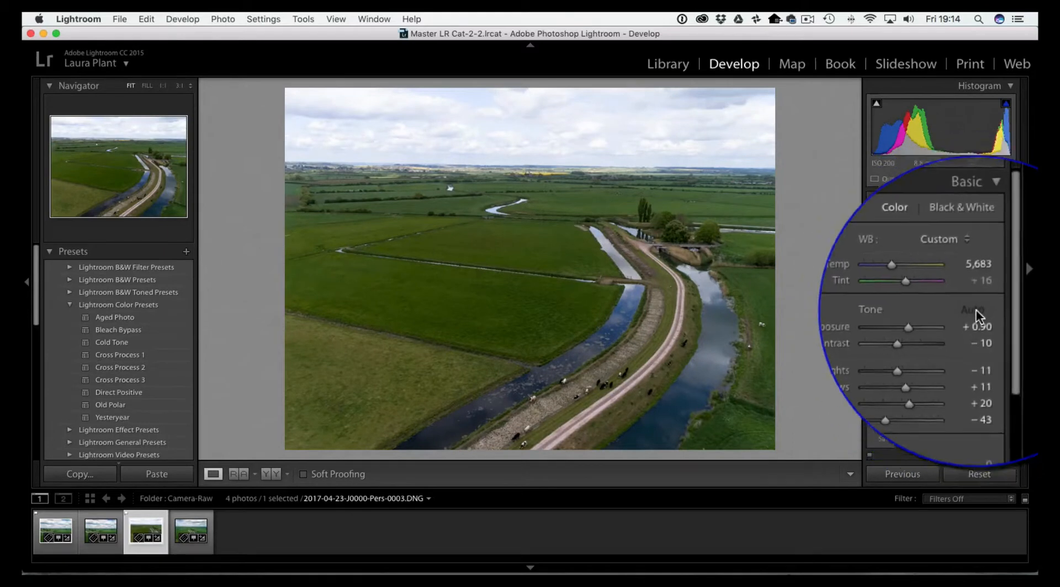
{"action": "left_click", "coordinate": [876, 103]}
{"action": "left_click", "coordinate": [1005, 103]}
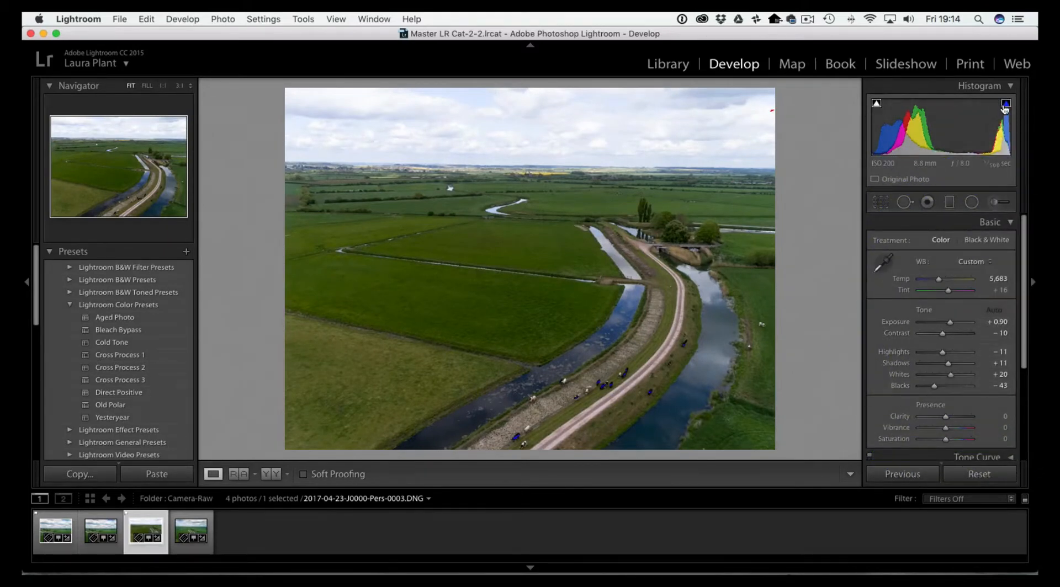
Inspect the clipped sky and cattle up close, and set Shadows to +36, Whites to +18 and Highlights to -53.
{"action": "left_click", "coordinate": [772, 114]}
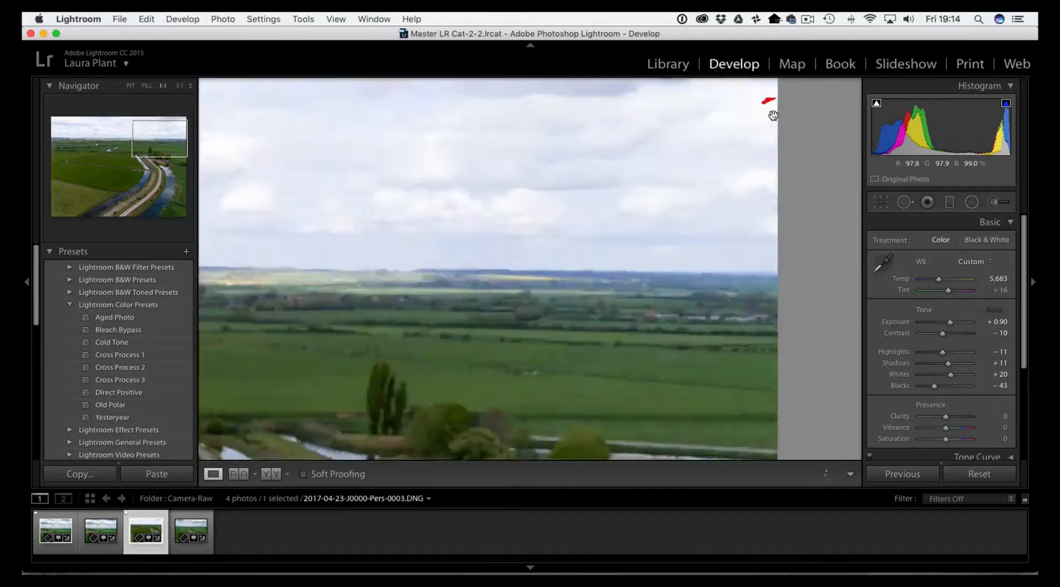
{"action": "left_click", "coordinate": [764, 98]}
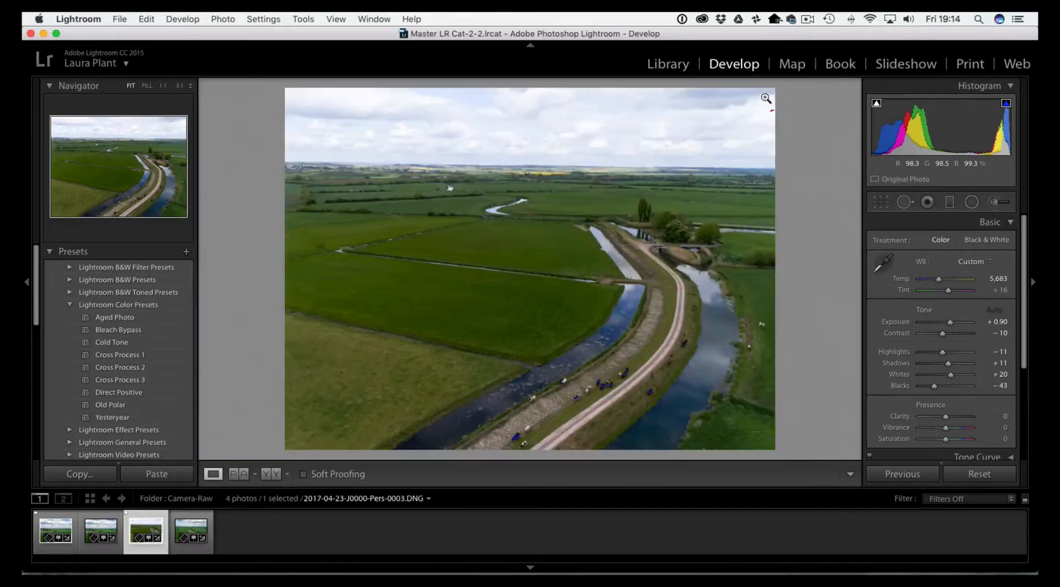
{"action": "left_click", "coordinate": [615, 397]}
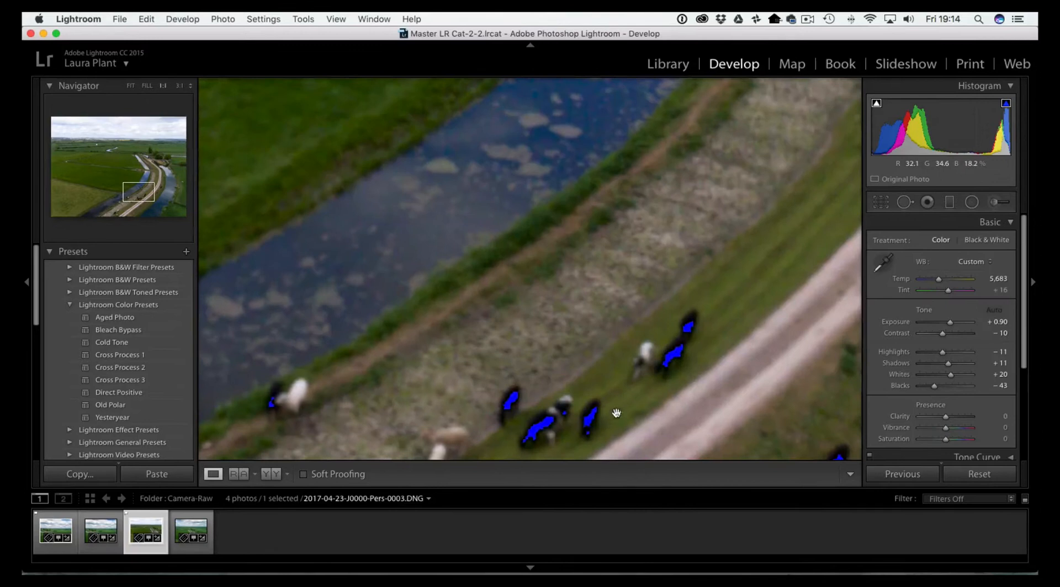
{"action": "left_click", "coordinate": [599, 414]}
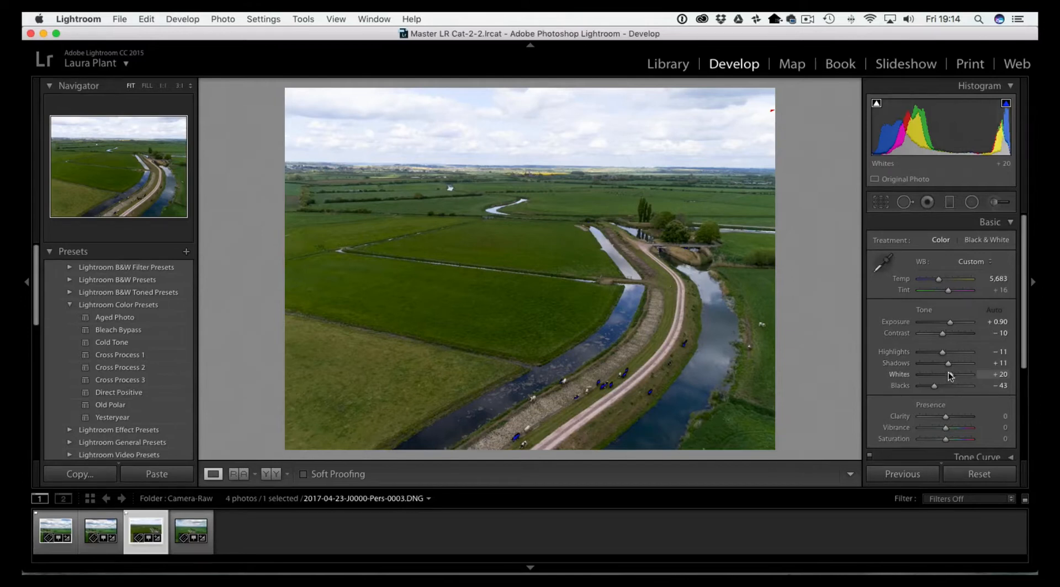
{"action": "left_click_drag", "start_coordinate": [947, 363], "coordinate": [955, 362]}
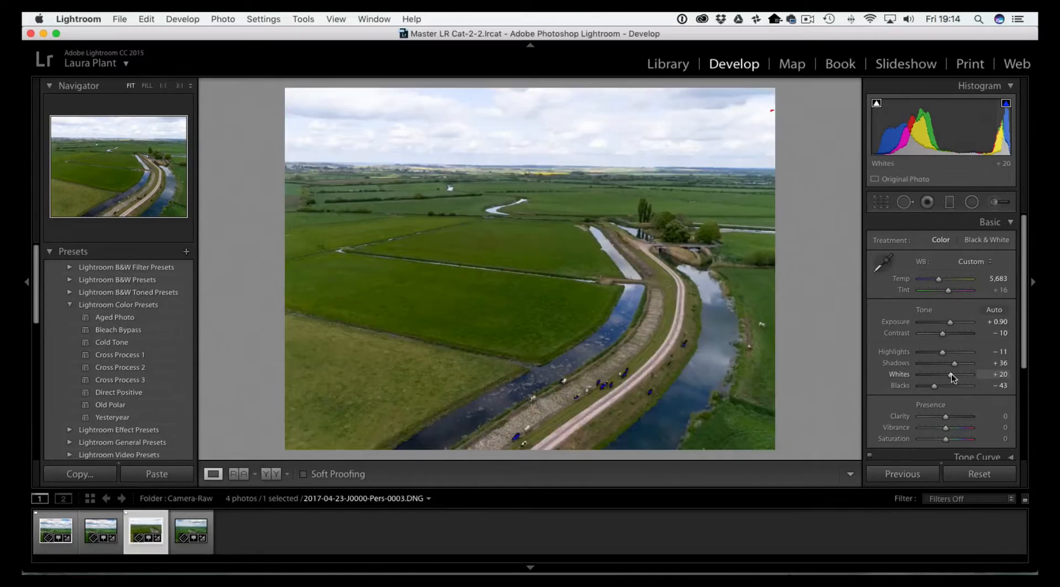
{"action": "left_click", "coordinate": [952, 373], "text": "alt"}
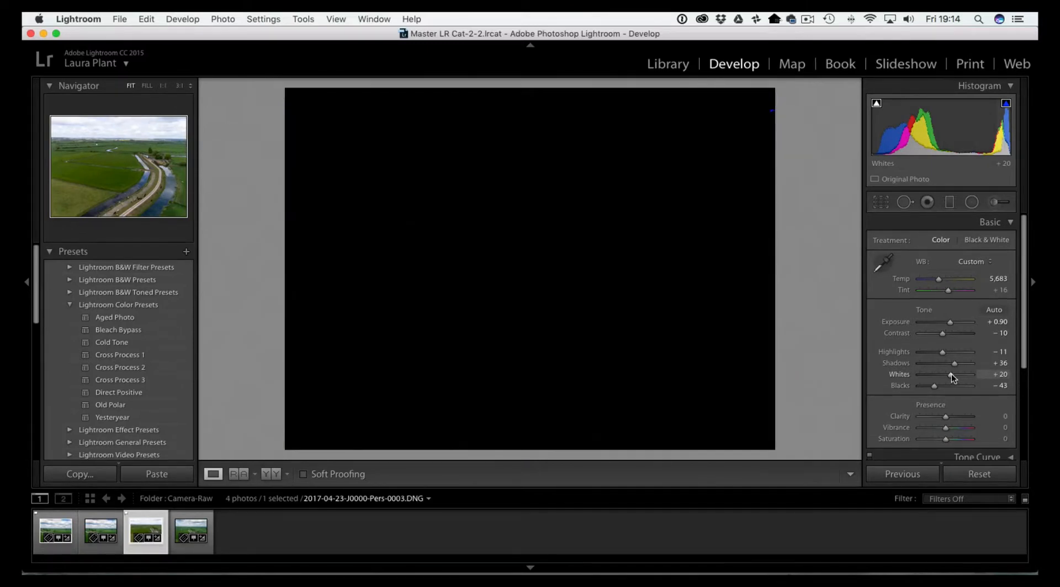
{"action": "left_click_drag", "start_coordinate": [951, 373], "coordinate": [932, 353]}
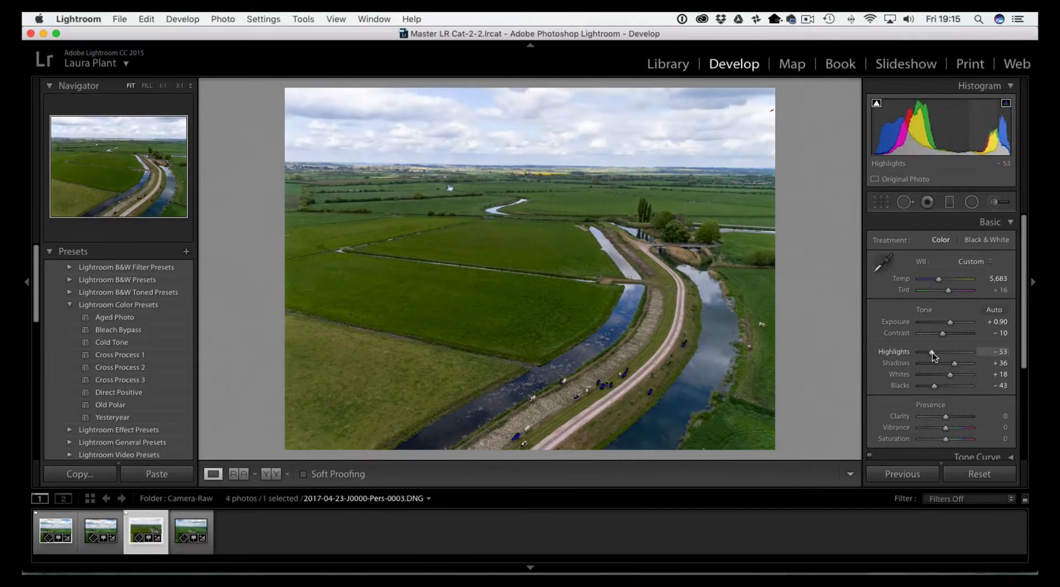
Add a graduated filter over the sky down past the horizon with Highlights -10, Blacks -68 and Clarity 7.
{"action": "left_click", "coordinate": [949, 202]}
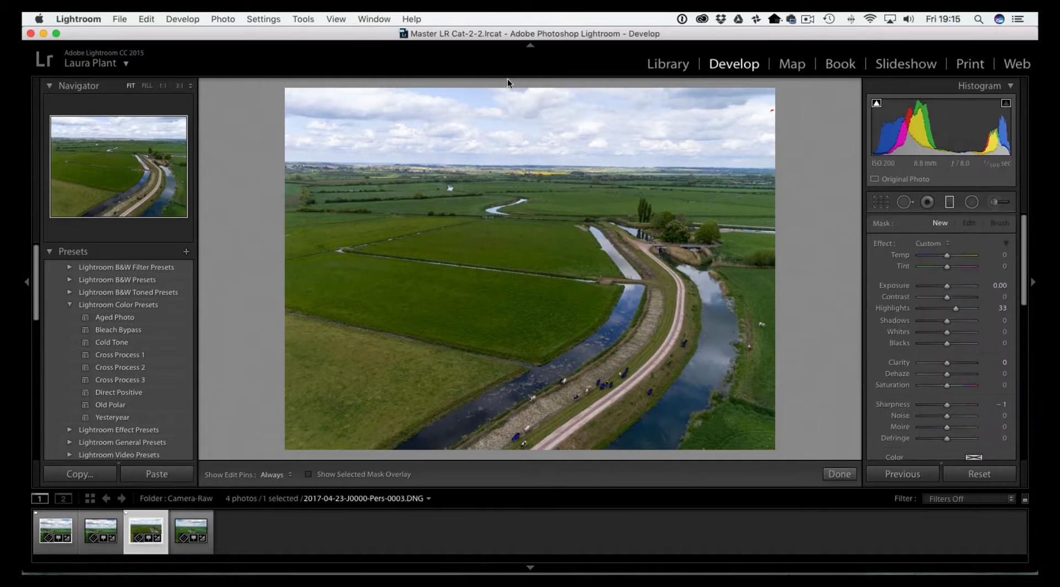
{"action": "left_click_drag", "start_coordinate": [514, 79], "coordinate": [515, 211]}
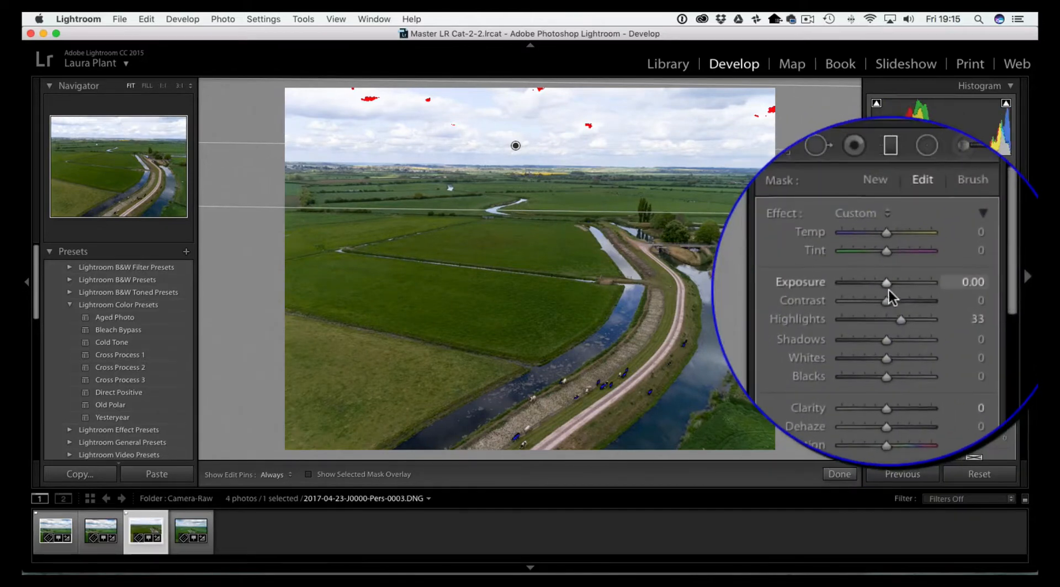
{"action": "left_click_drag", "start_coordinate": [889, 309], "coordinate": [877, 310]}
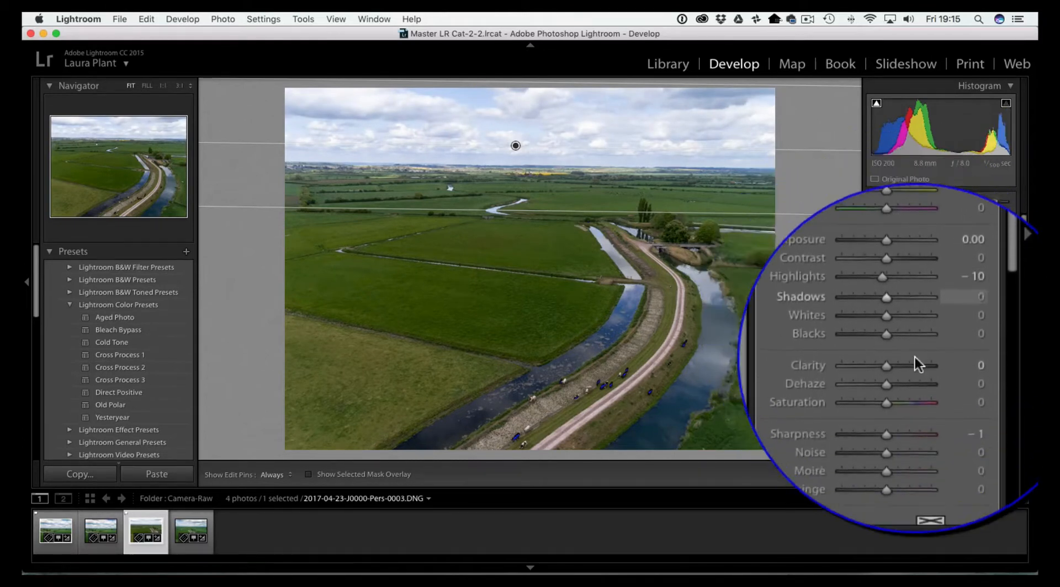
{"action": "left_click_drag", "start_coordinate": [880, 343], "coordinate": [859, 347]}
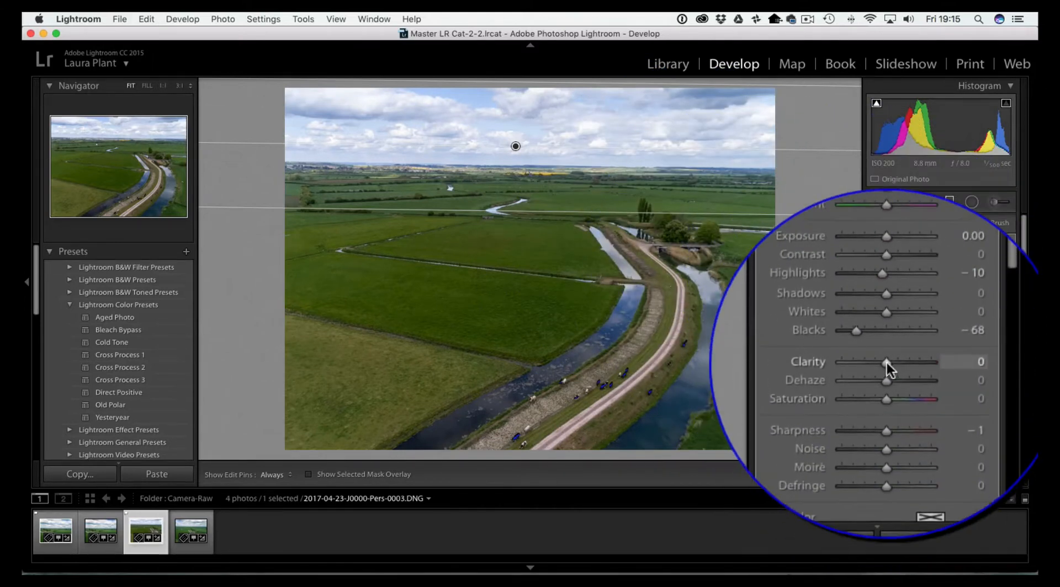
{"action": "mouse_move", "coordinate": [889, 362]}
{"action": "left_mouse_down"}
{"action": "mouse_move", "coordinate": [859, 369]}
{"action": "mouse_move", "coordinate": [923, 363]}
{"action": "mouse_move", "coordinate": [892, 364]}
{"action": "left_mouse_up"}
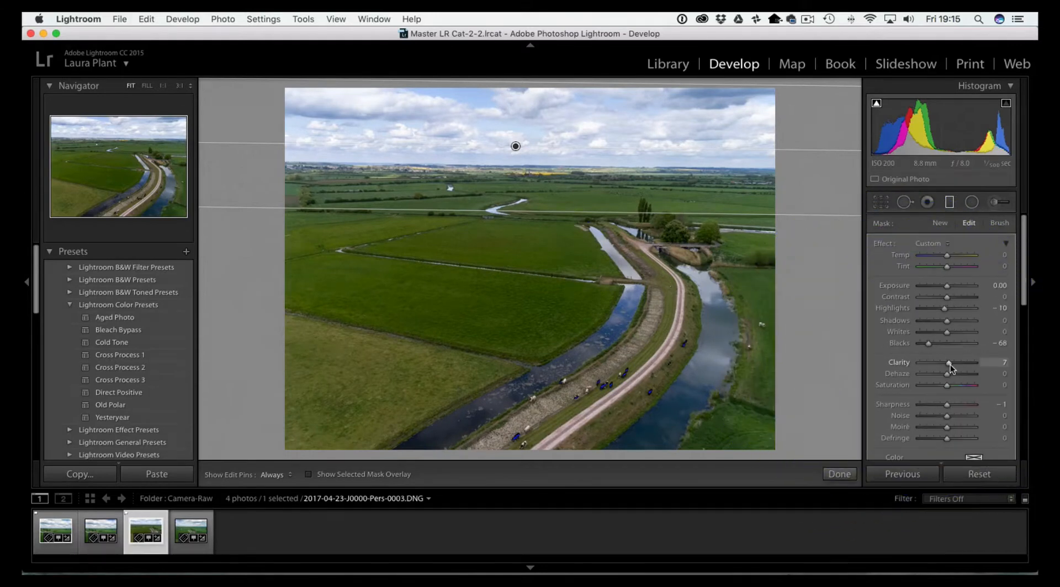
{"action": "left_click", "coordinate": [950, 204]}
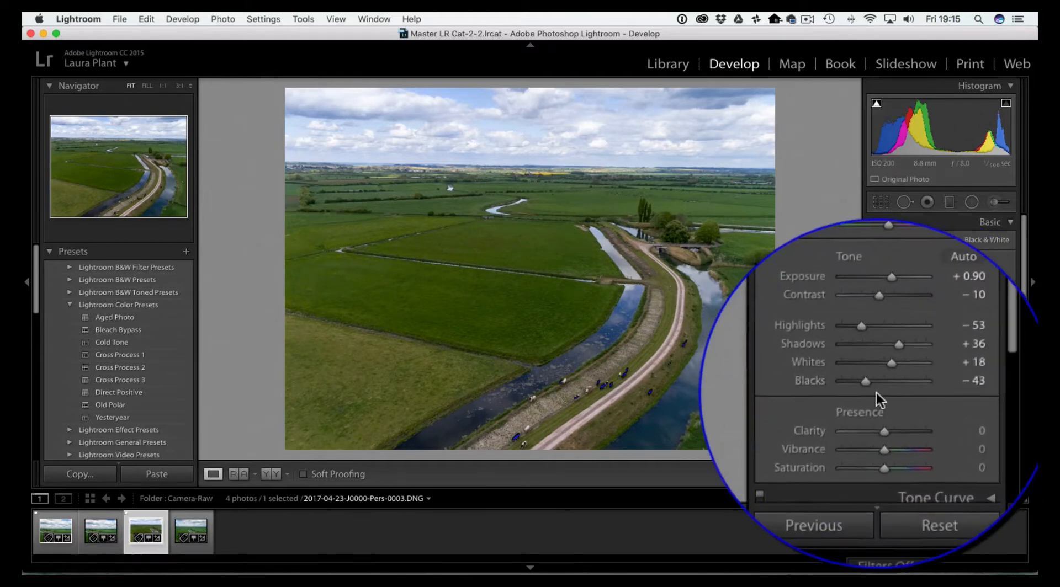
Fine-tune the photo's basic tone with Contrast +7, Blacks -46 and Whites +23, checking clipping for the blacks and whites.
{"action": "double_click", "coordinate": [882, 333]}
{"action": "left_click_drag", "start_coordinate": [888, 333], "coordinate": [889, 334]}
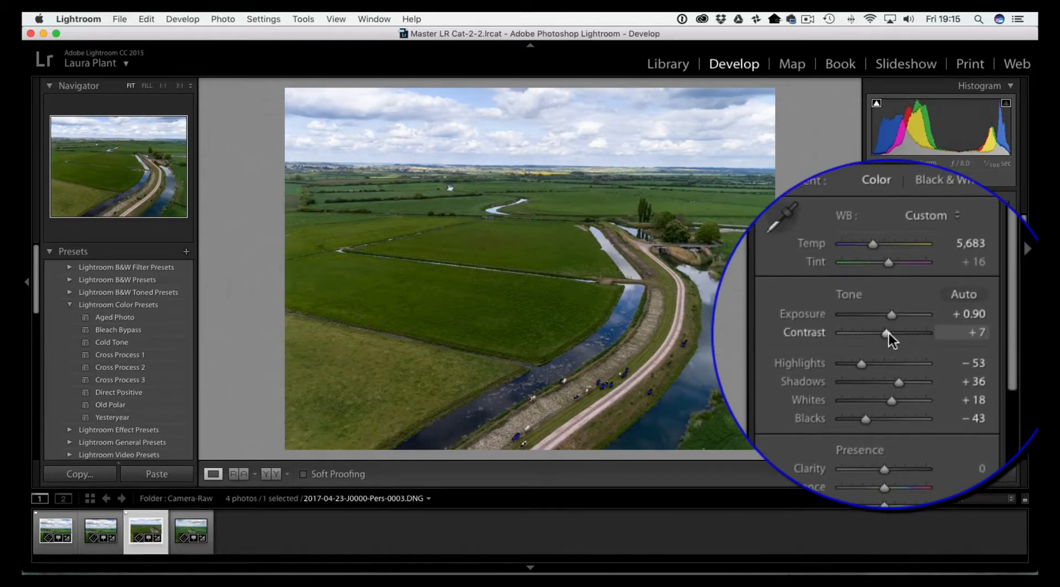
{"action": "left_click", "coordinate": [865, 384], "text": "alt"}
{"action": "left_click_drag", "start_coordinate": [867, 386], "coordinate": [865, 386]}
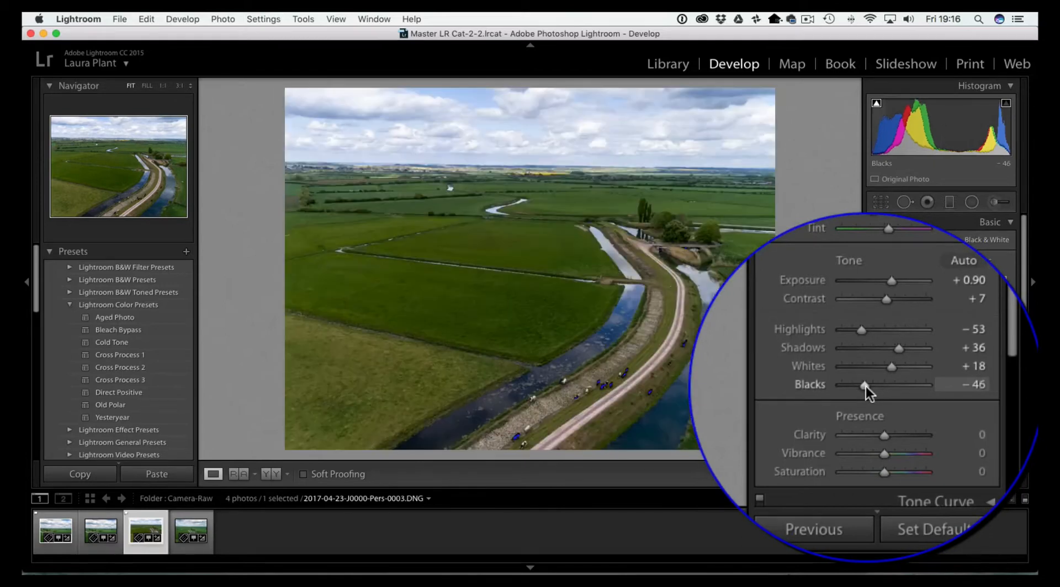
{"action": "left_click", "coordinate": [893, 375], "text": "alt"}
{"action": "left_click_drag", "start_coordinate": [893, 376], "coordinate": [895, 376]}
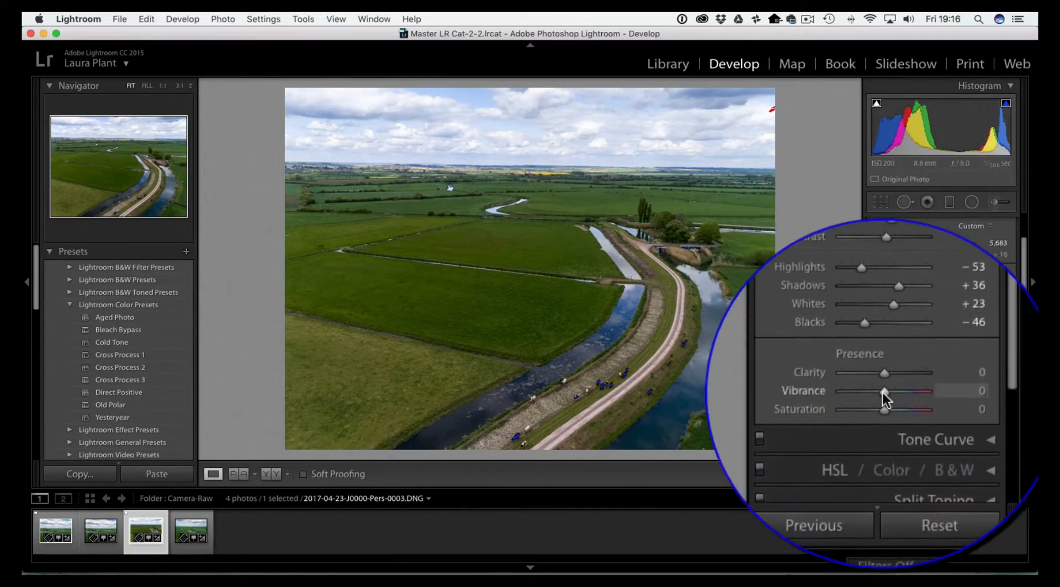
Raise the photo's Vibrance to +3 and warm the white balance temperature to 6,557.
{"action": "left_click_drag", "start_coordinate": [884, 392], "coordinate": [885, 392]}
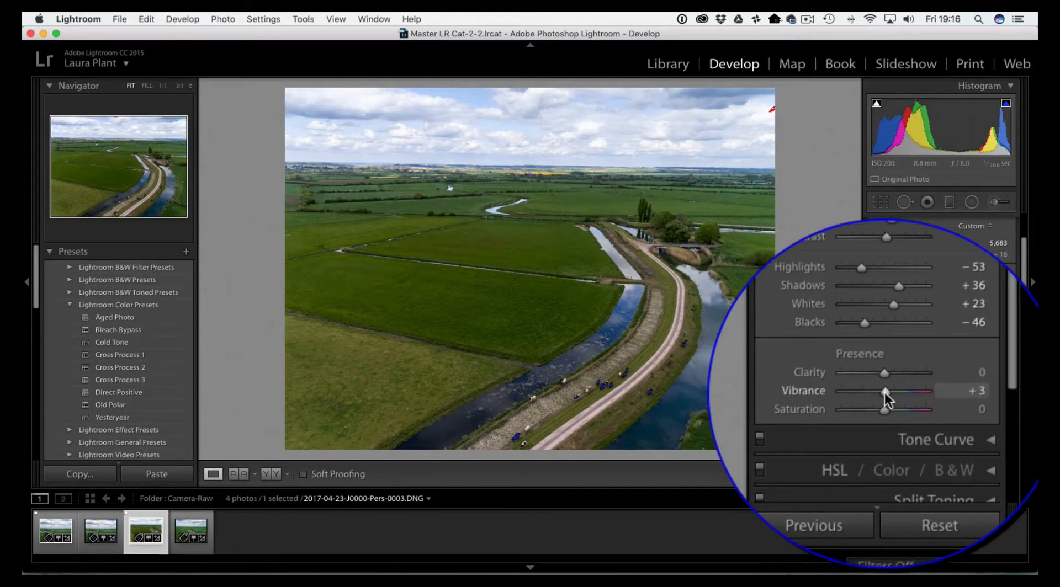
{"action": "scroll", "coordinate": [884, 393], "scroll_direction": "down", "scroll_amount": 3}
{"action": "scroll", "coordinate": [884, 393], "scroll_direction": "up", "scroll_amount": 4}
{"action": "scroll", "coordinate": [884, 392], "scroll_direction": "up", "scroll_amount": 5}
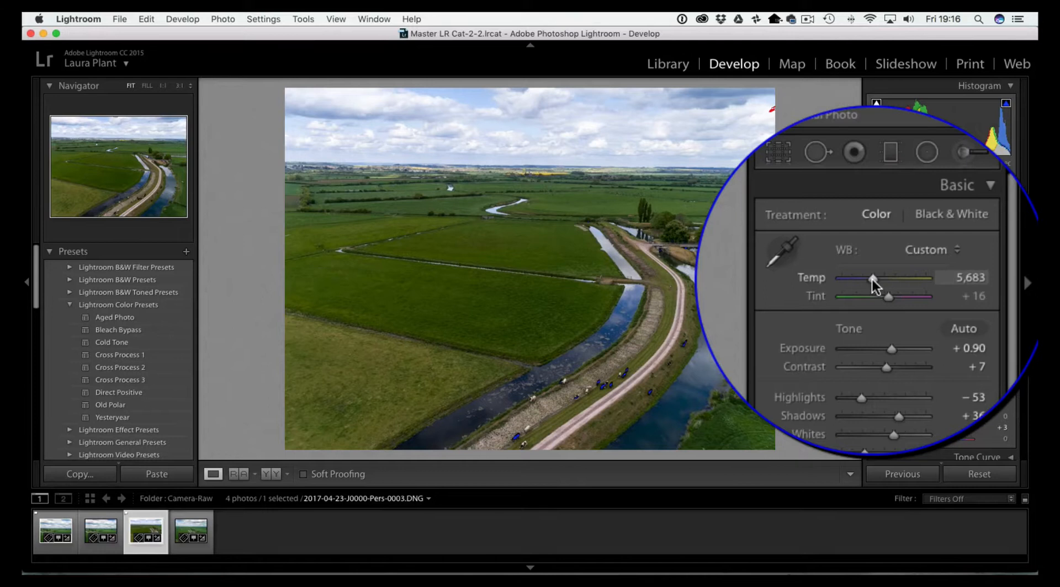
{"action": "left_click_drag", "start_coordinate": [872, 280], "coordinate": [879, 279]}
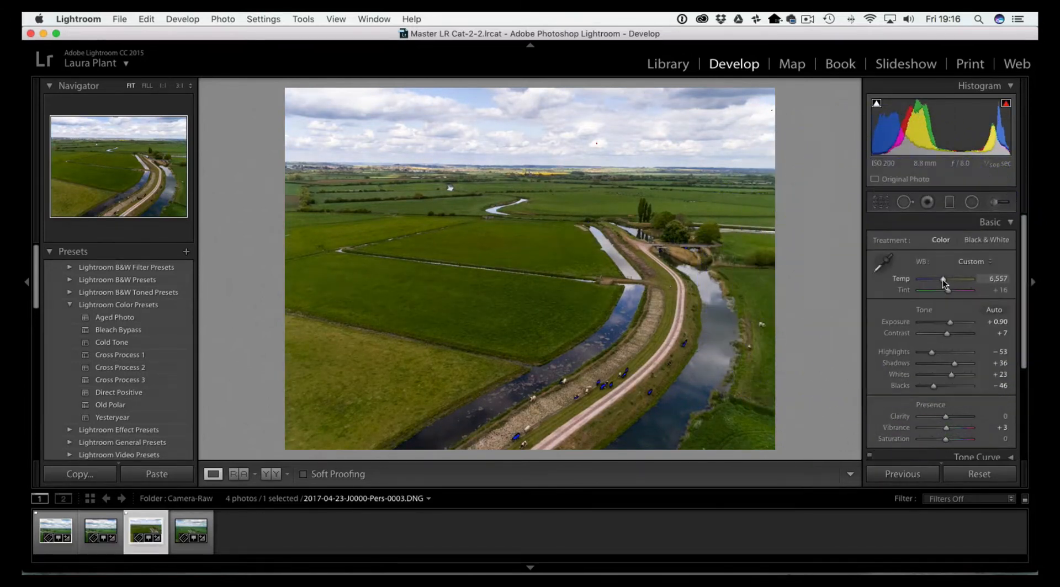
{"action": "left_click", "coordinate": [1008, 223]}
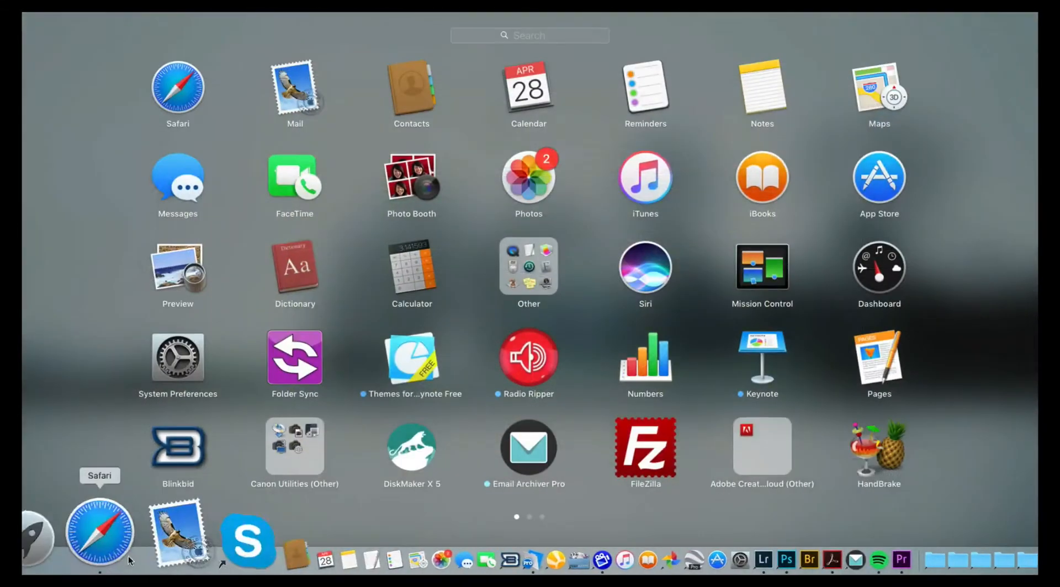
{"action": "mouse_move", "coordinate": [1036, 14]}
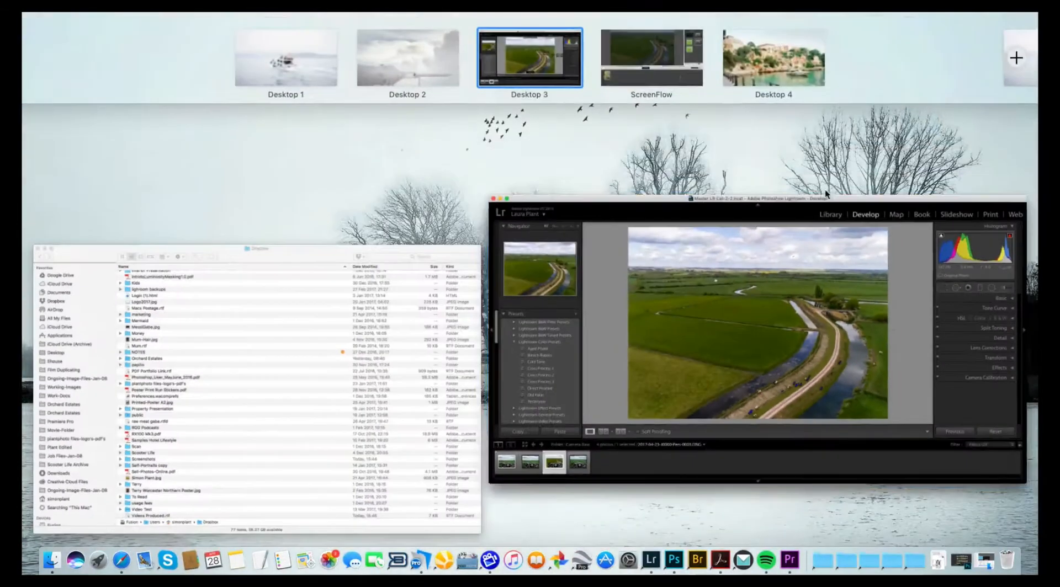
{"action": "left_click", "coordinate": [672, 383]}
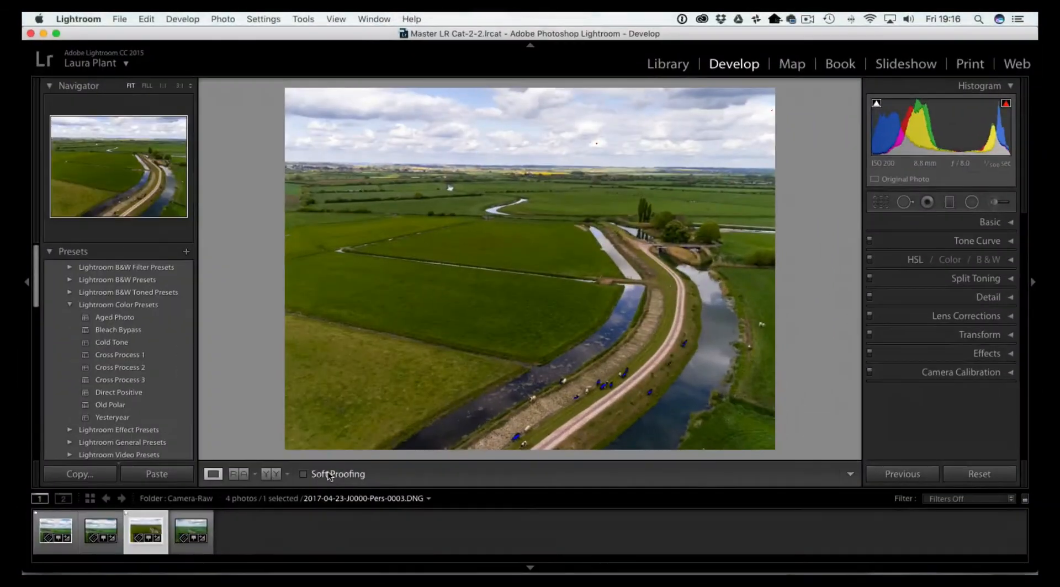
Open the photo from Lightroom as a Smart Object in Photoshop and inspect its Camera Raw settings without changing them.
{"action": "right_click", "coordinate": [147, 533]}
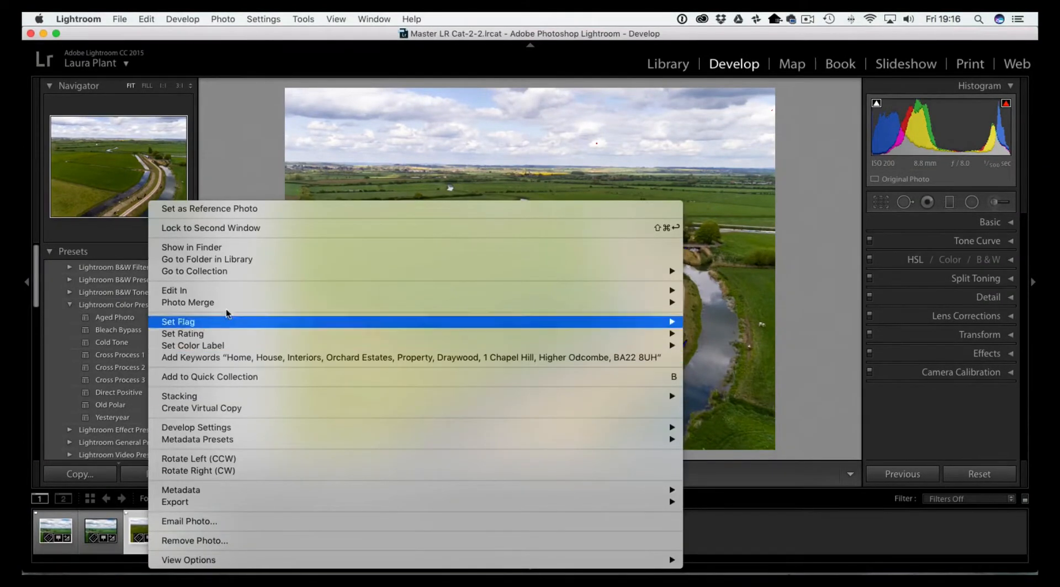
{"action": "mouse_move", "coordinate": [223, 293]}
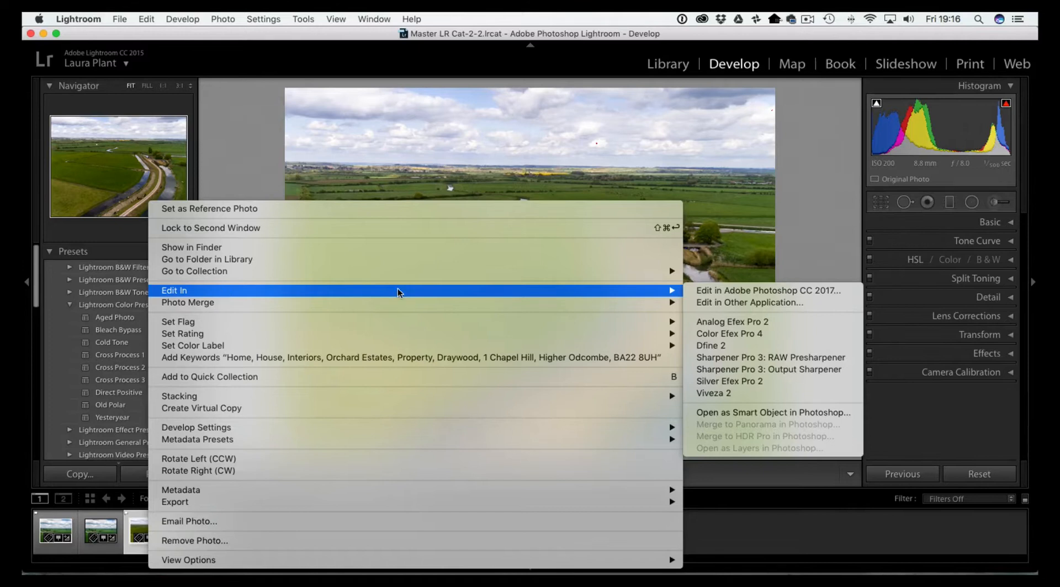
{"action": "mouse_move", "coordinate": [679, 292]}
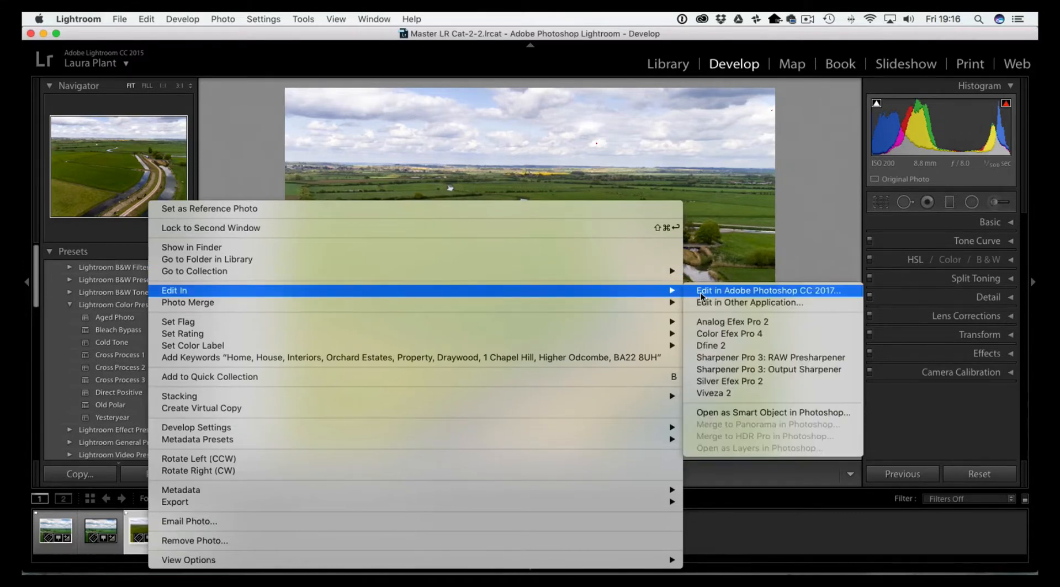
{"action": "left_click", "coordinate": [762, 414]}
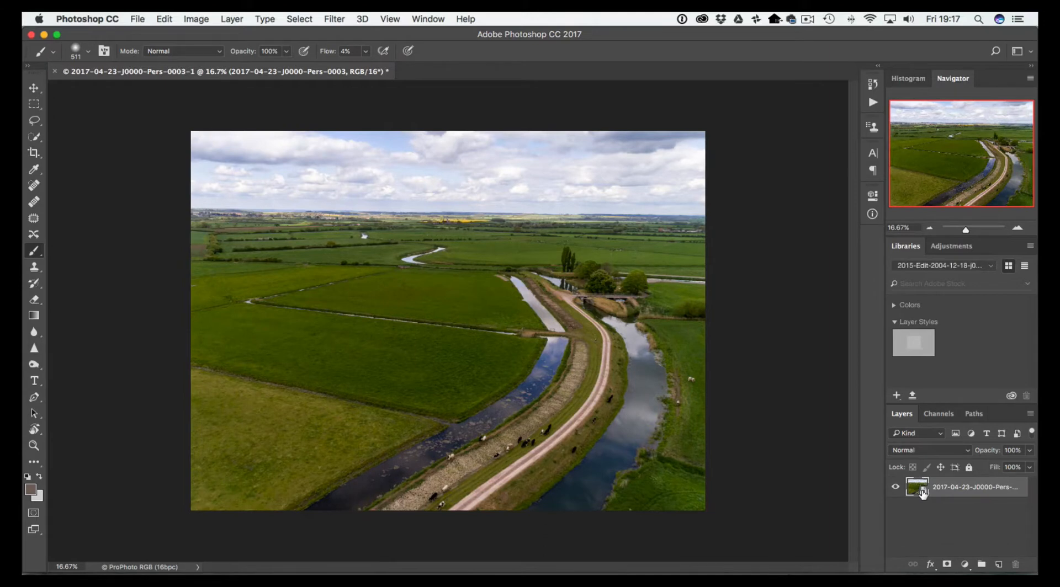
{"action": "double_click", "coordinate": [923, 493]}
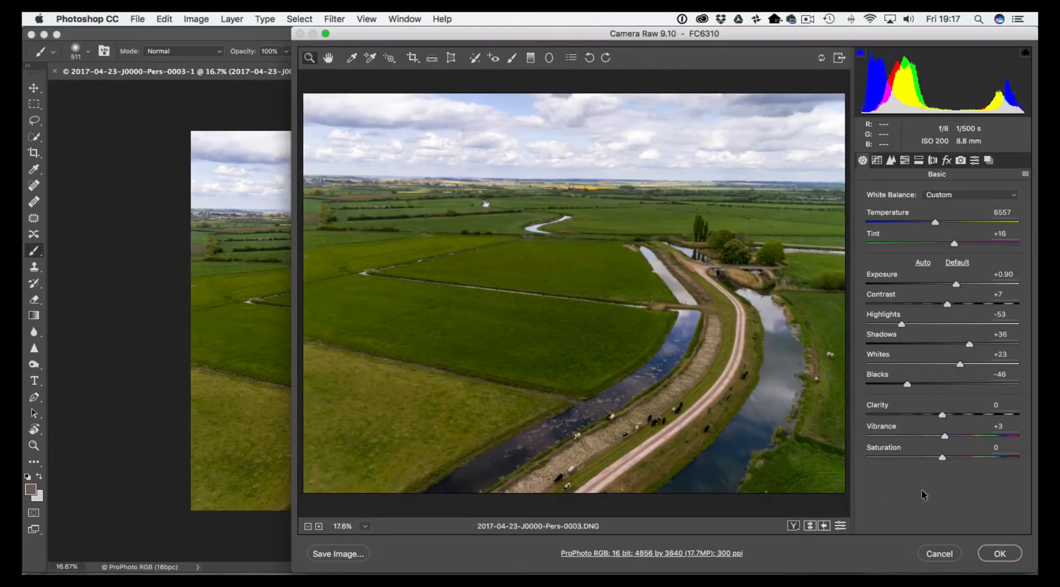
{"action": "left_click", "coordinate": [938, 553]}
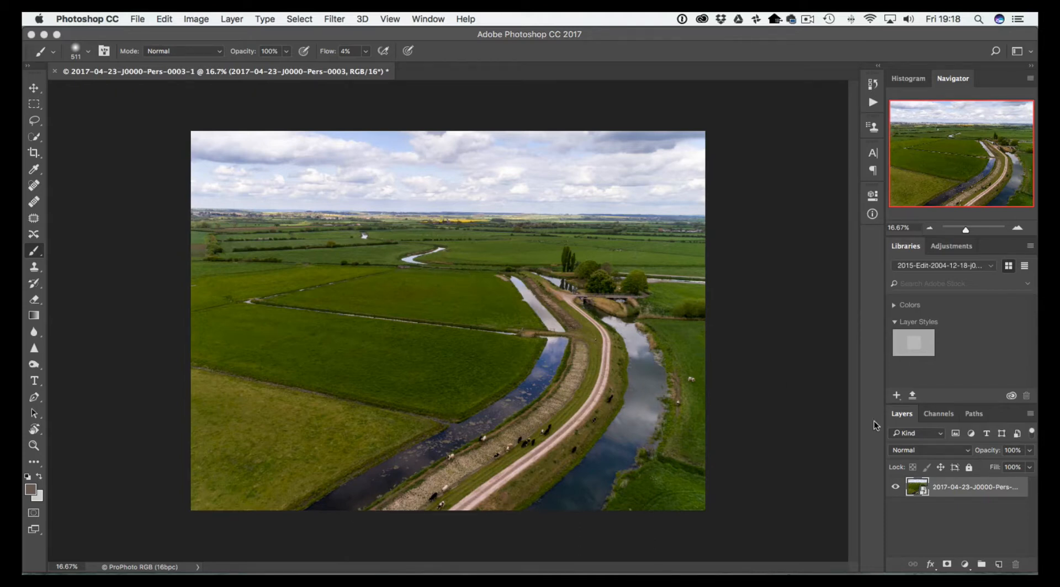
Add a Curves adjustment layer raising highlights from 215 to 222 and midtones from 100 to 116, with a shadow point at input 36.
{"action": "left_click", "coordinate": [916, 555]}
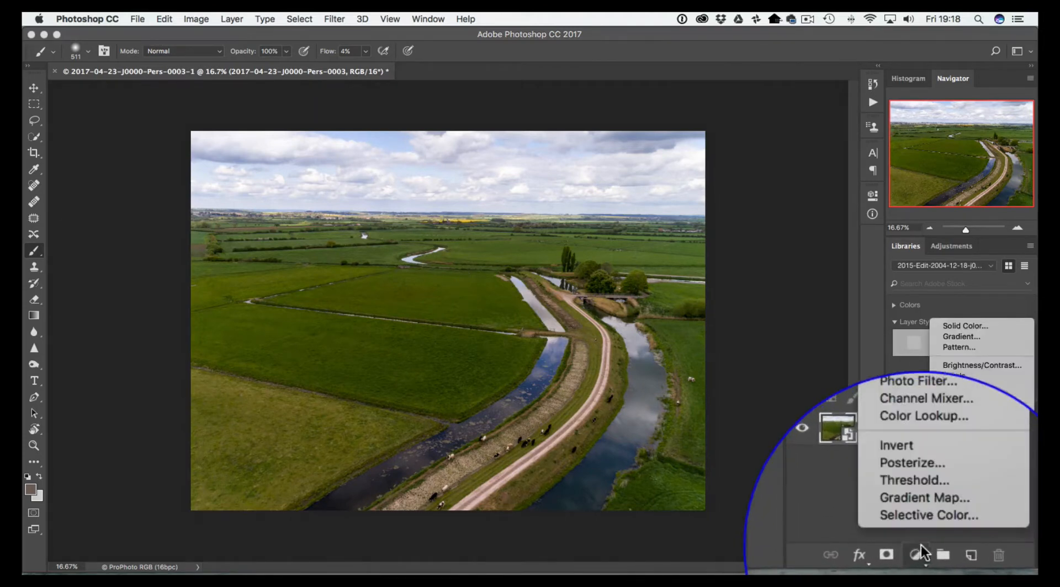
{"action": "left_click", "coordinate": [916, 387]}
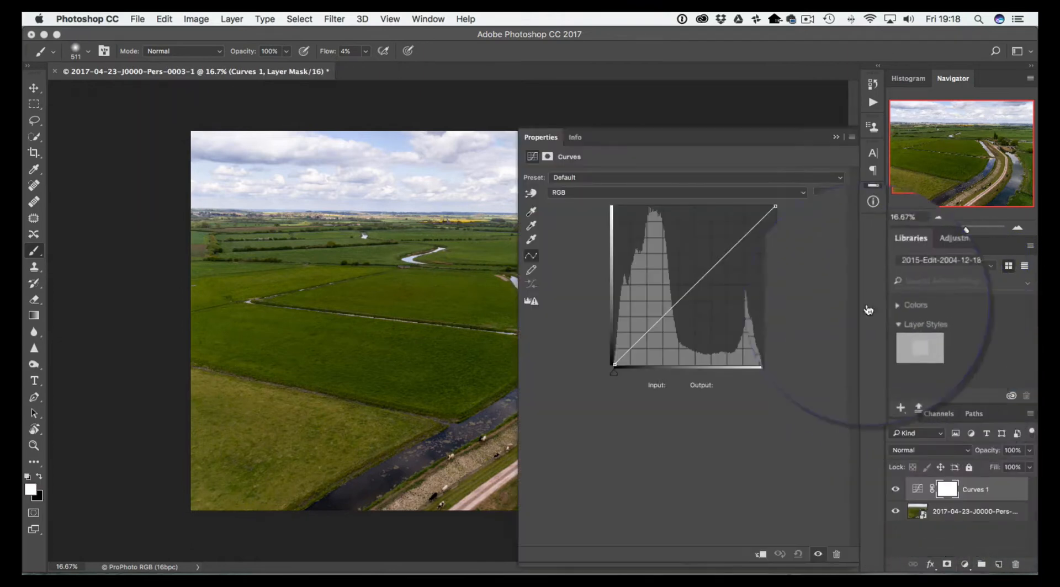
{"action": "mouse_move", "coordinate": [751, 228]}
{"action": "left_mouse_down"}
{"action": "mouse_move", "coordinate": [759, 219]}
{"action": "mouse_move", "coordinate": [749, 227]}
{"action": "left_mouse_up"}
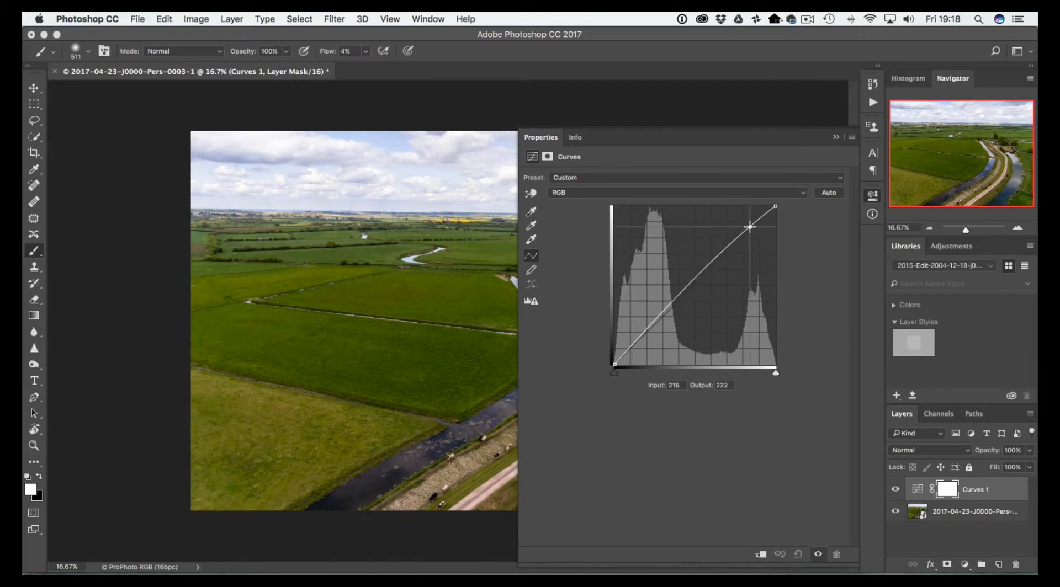
{"action": "left_click", "coordinate": [639, 337]}
{"action": "left_click_drag", "start_coordinate": [639, 337], "coordinate": [638, 341]}
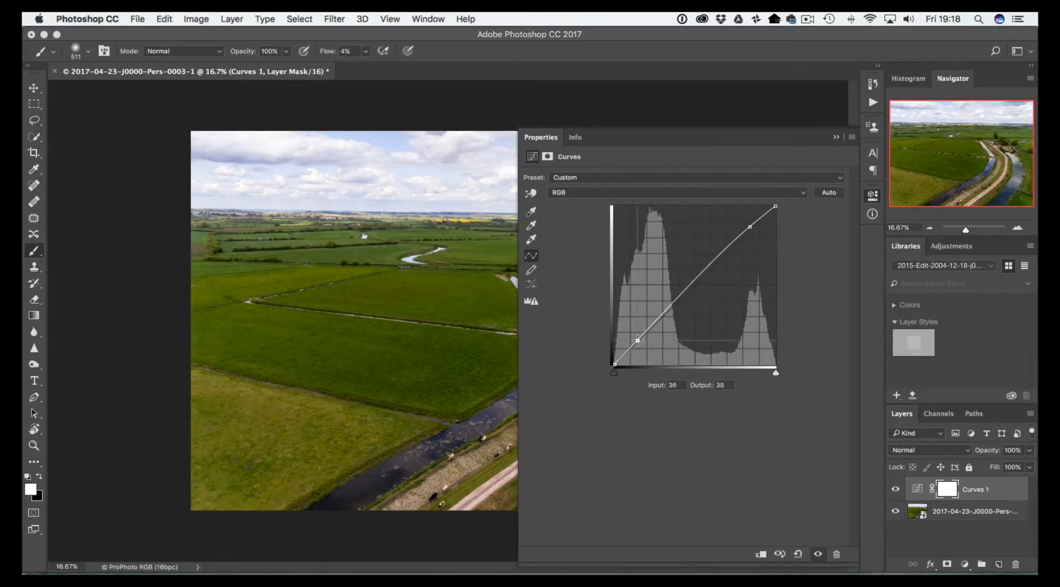
{"action": "left_click_drag", "start_coordinate": [678, 295], "coordinate": [677, 293]}
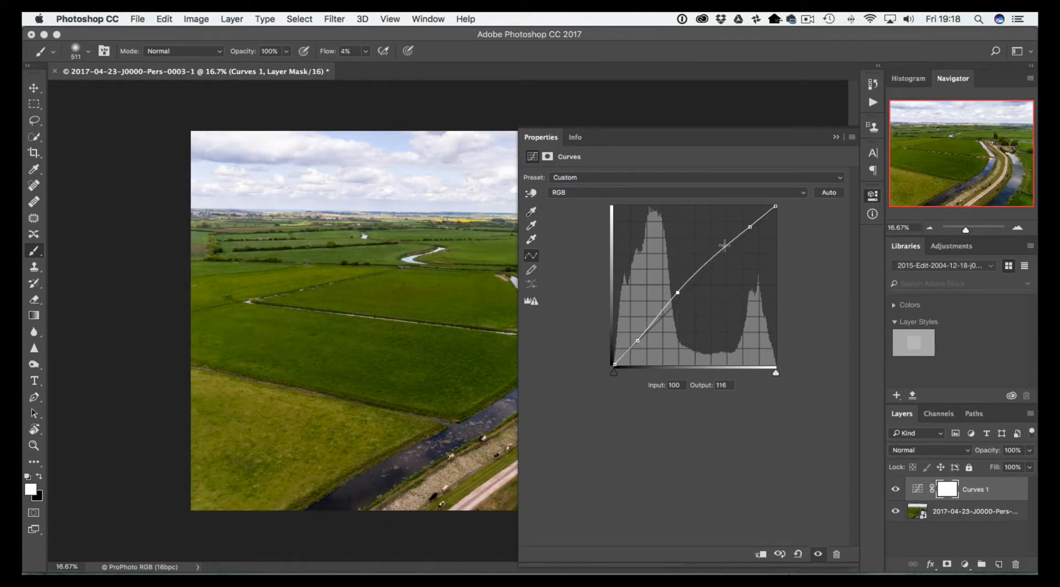
{"action": "left_click", "coordinate": [750, 227]}
{"action": "left_click", "coordinate": [835, 137]}
Compare the photo with and without the Curves adjustment layer.
{"action": "left_click", "coordinate": [896, 489]}
{"action": "left_click", "coordinate": [896, 490]}
{"action": "left_click", "coordinate": [896, 490]}
{"action": "left_click", "coordinate": [896, 490]}
{"action": "left_click", "coordinate": [895, 490]}
{"action": "left_click", "coordinate": [896, 491]}
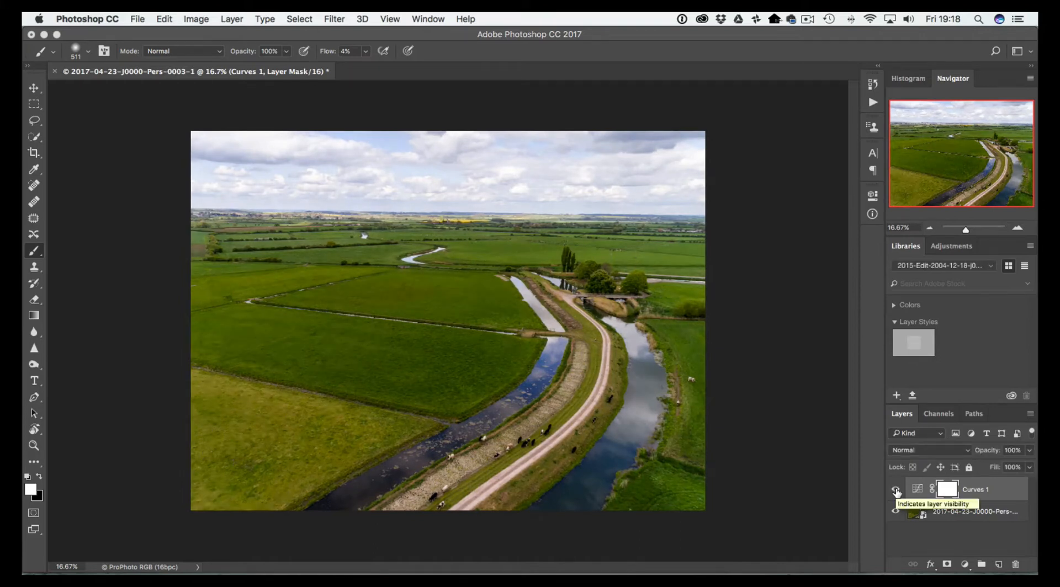
{"action": "left_click", "coordinate": [895, 490]}
{"action": "left_click", "coordinate": [894, 490]}
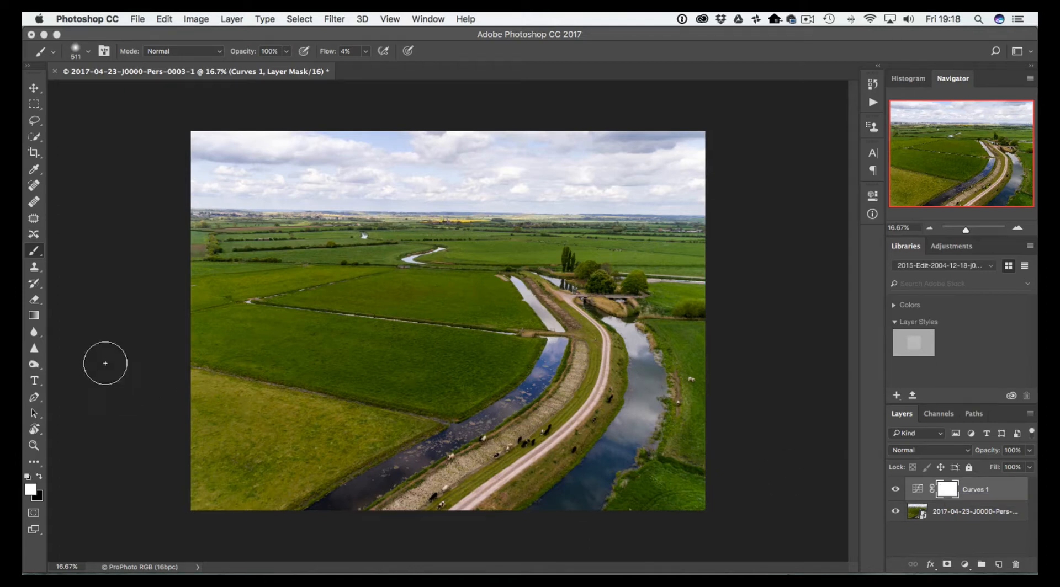
Apply a black-to-transparent linear gradient to the Curves mask from the top of the sky past the horizon, and inspect the mask.
{"action": "left_click", "coordinate": [33, 316]}
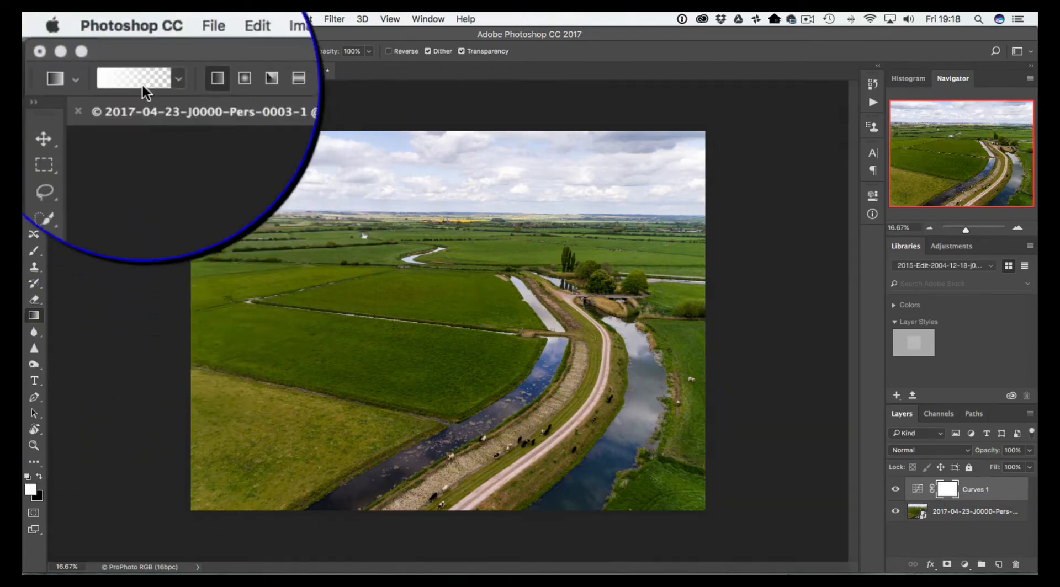
{"action": "left_click", "coordinate": [89, 50]}
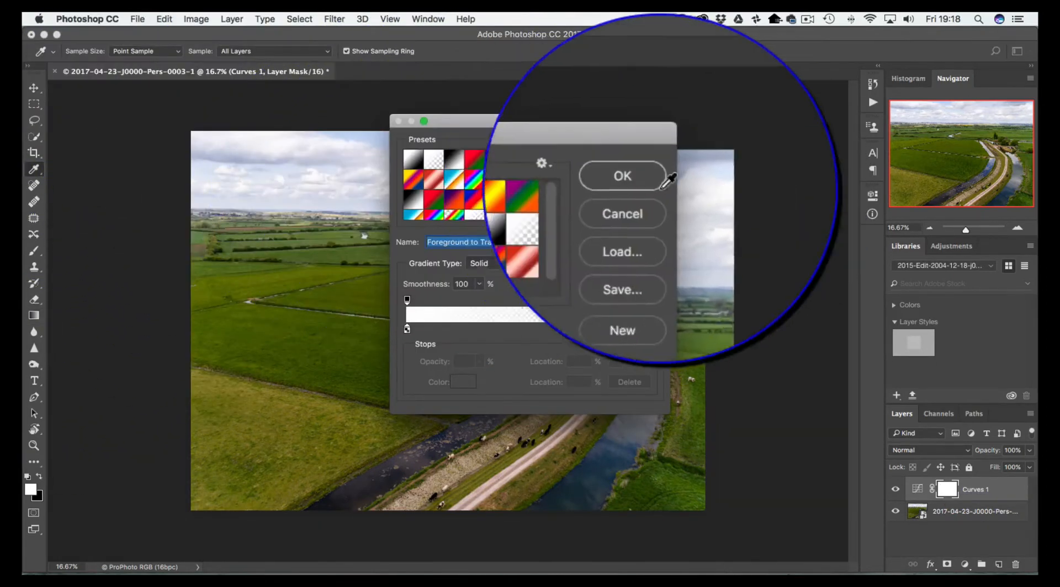
{"action": "left_click", "coordinate": [637, 147]}
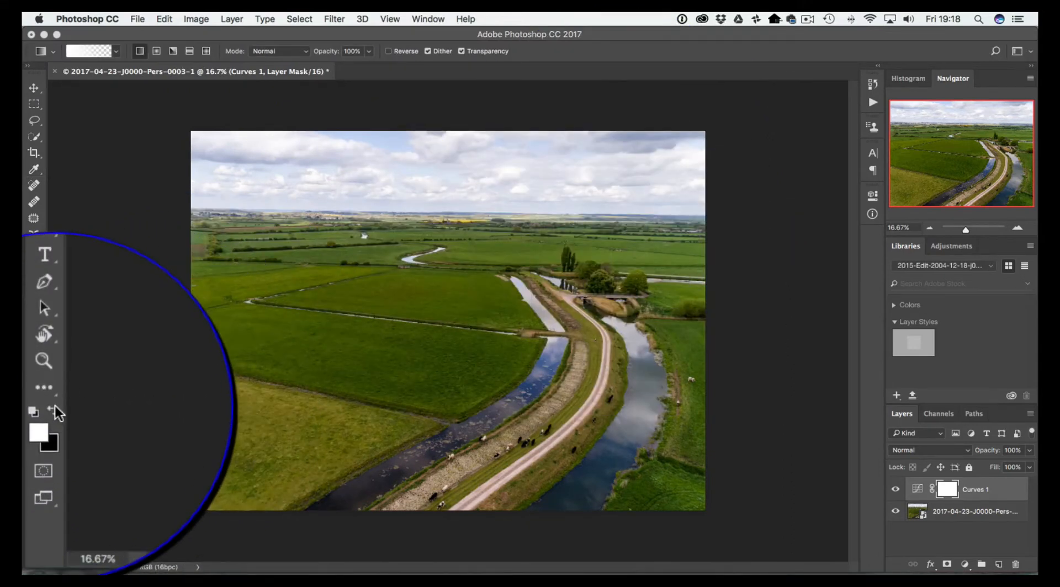
{"action": "left_click", "coordinate": [40, 476]}
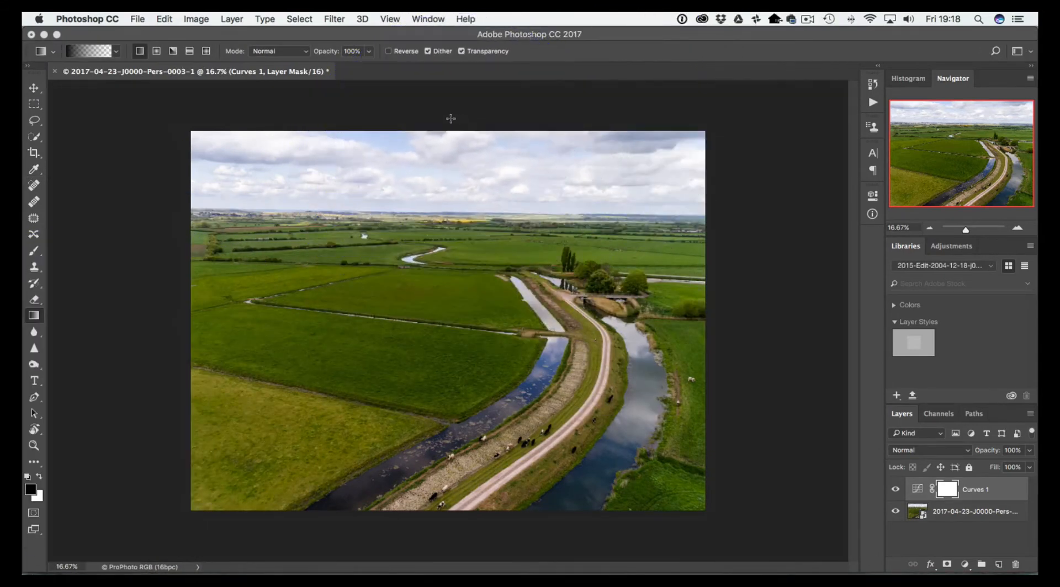
{"action": "left_click_drag", "start_coordinate": [451, 117], "coordinate": [433, 329]}
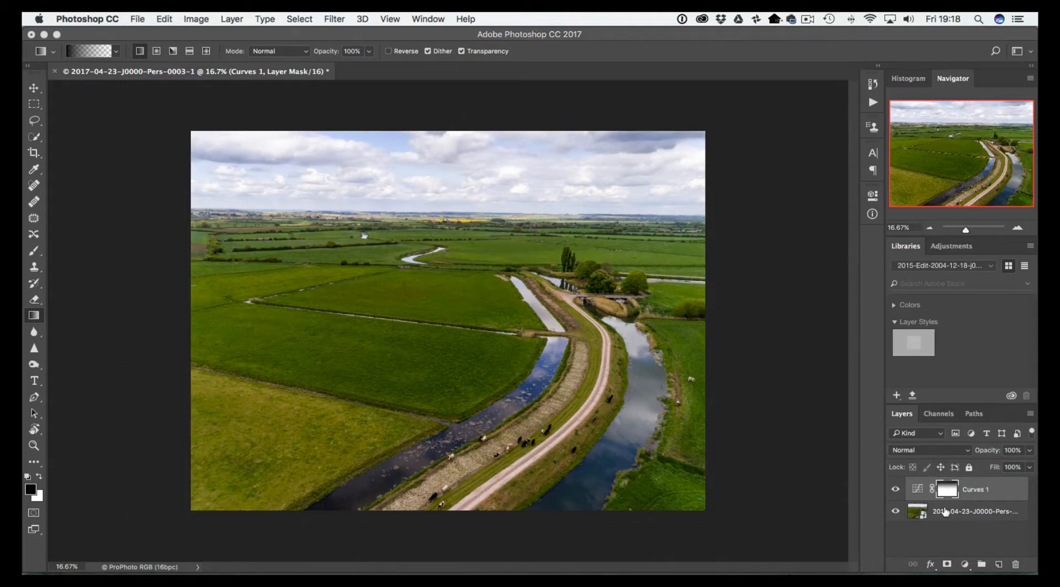
{"action": "left_click", "coordinate": [895, 490]}
{"action": "left_click", "coordinate": [895, 490]}
{"action": "left_click", "coordinate": [942, 492], "text": "alt"}
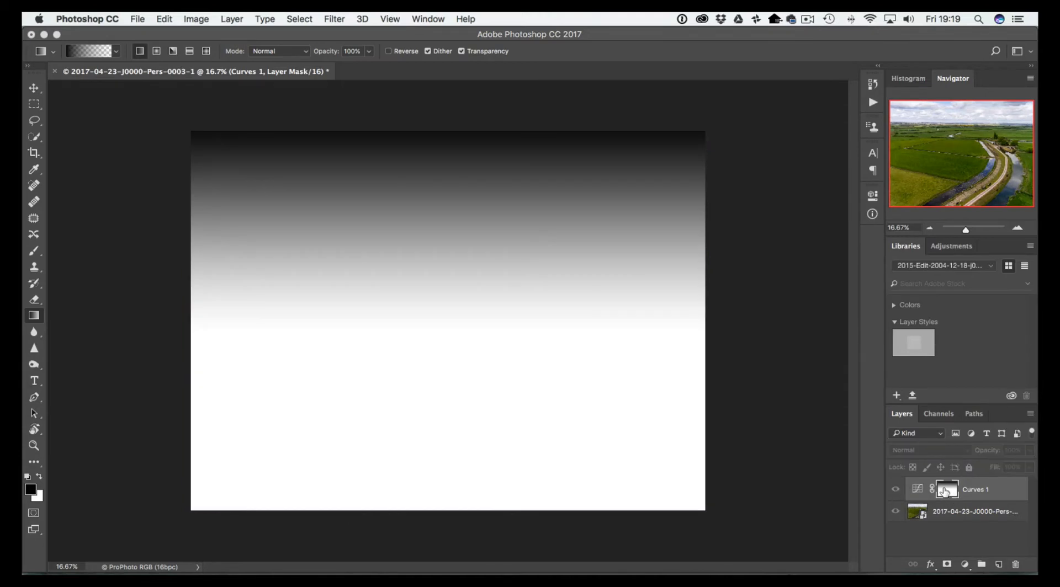
{"action": "left_click", "coordinate": [943, 491], "text": "alt"}
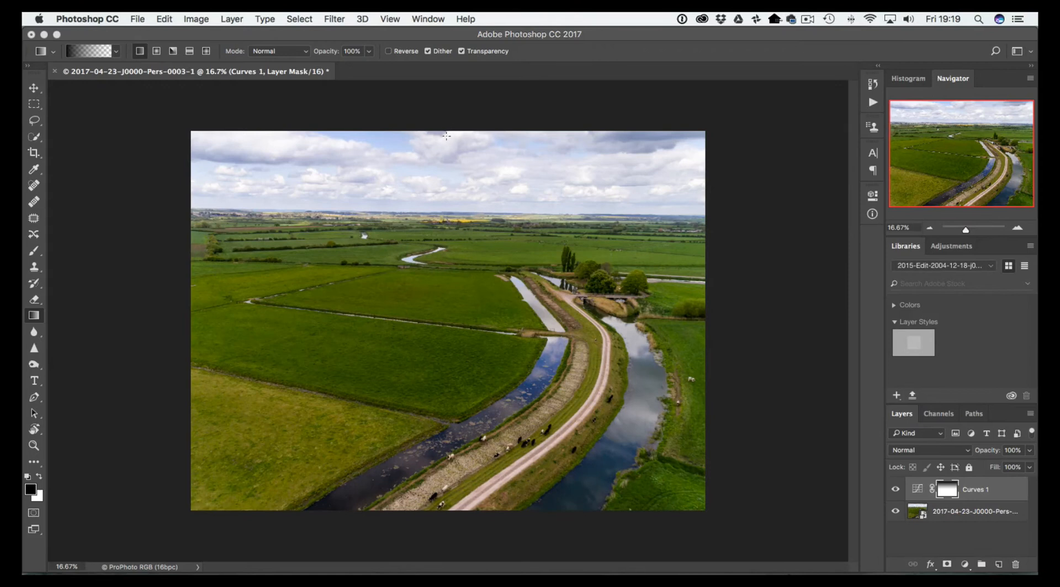
Extend the Curves mask with a second black gradient from the top of the photo down into the middle field, and compare the effect.
{"action": "left_click_drag", "start_coordinate": [444, 130], "coordinate": [443, 369]}
{"action": "left_click", "coordinate": [944, 492], "text": "alt"}
{"action": "left_click", "coordinate": [938, 492], "text": "alt"}
{"action": "left_click", "coordinate": [895, 489]}
{"action": "left_click", "coordinate": [895, 490]}
{"action": "left_click", "coordinate": [895, 490]}
{"action": "left_click", "coordinate": [895, 490]}
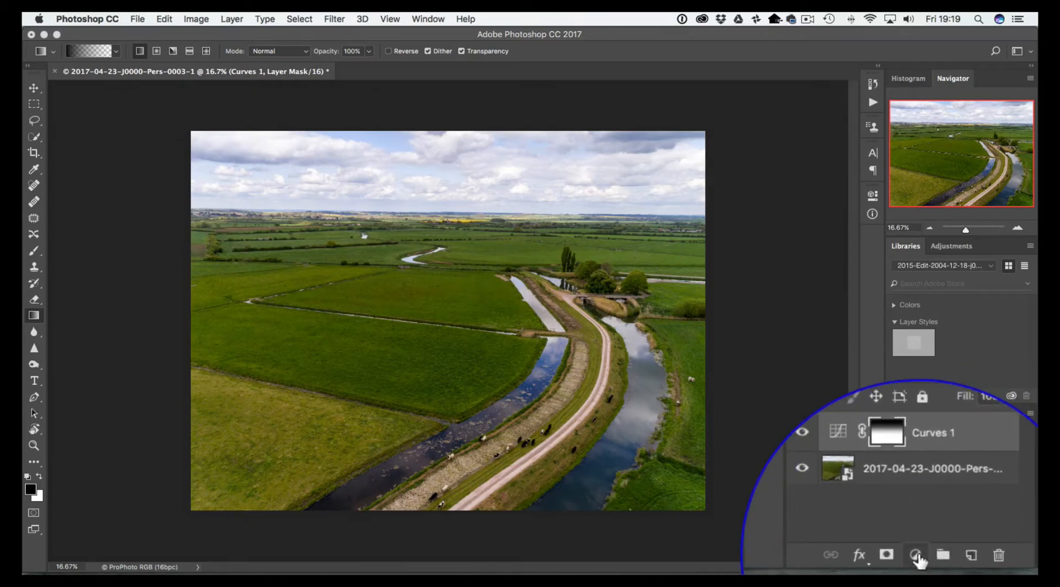
Add a Hue/Saturation adjustment layer above the Curves layer and target its Greens range.
{"action": "left_click", "coordinate": [938, 559]}
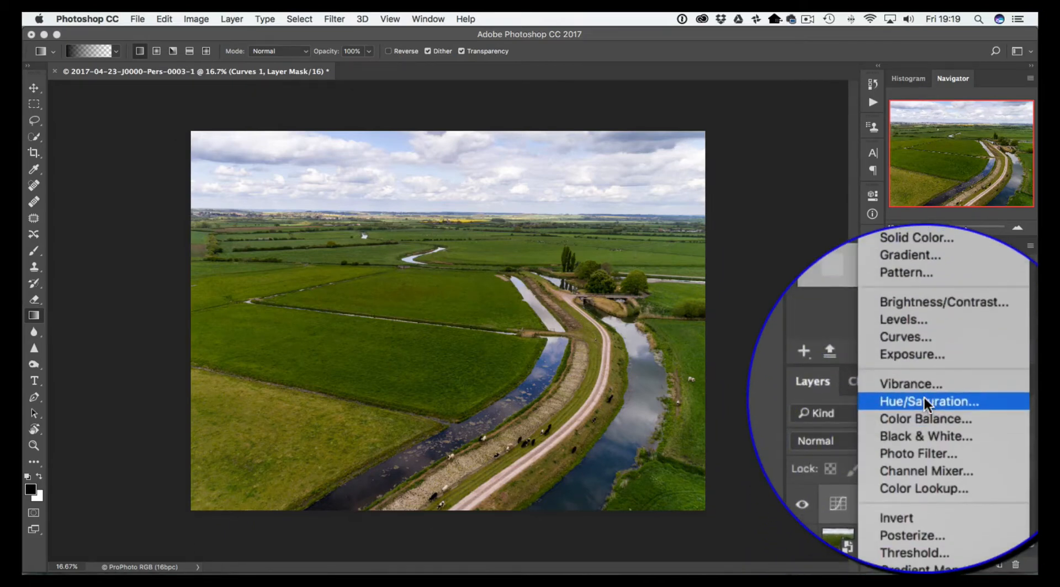
{"action": "left_click", "coordinate": [973, 426]}
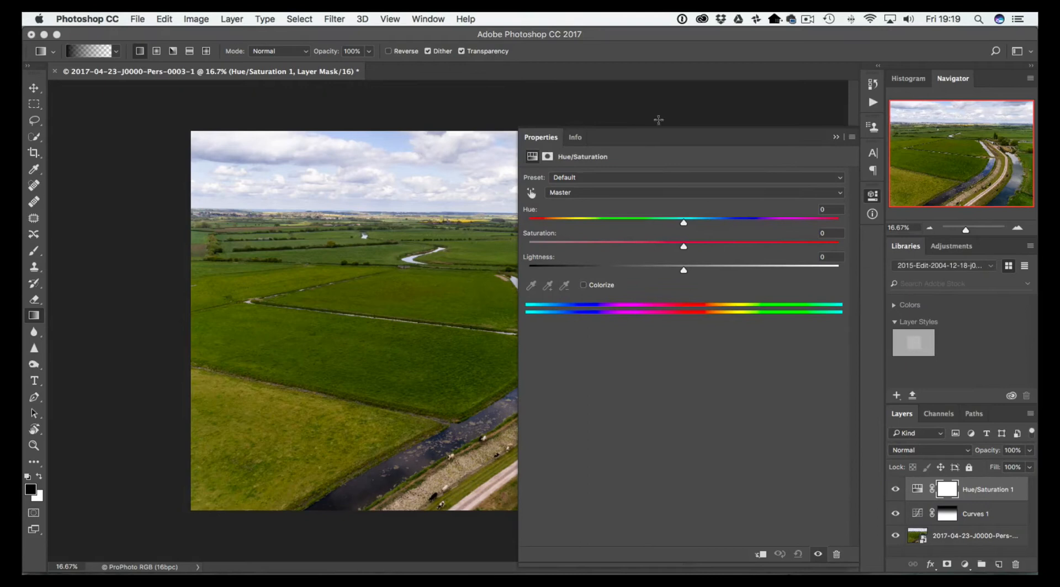
{"action": "left_click_drag", "start_coordinate": [652, 135], "coordinate": [821, 67]}
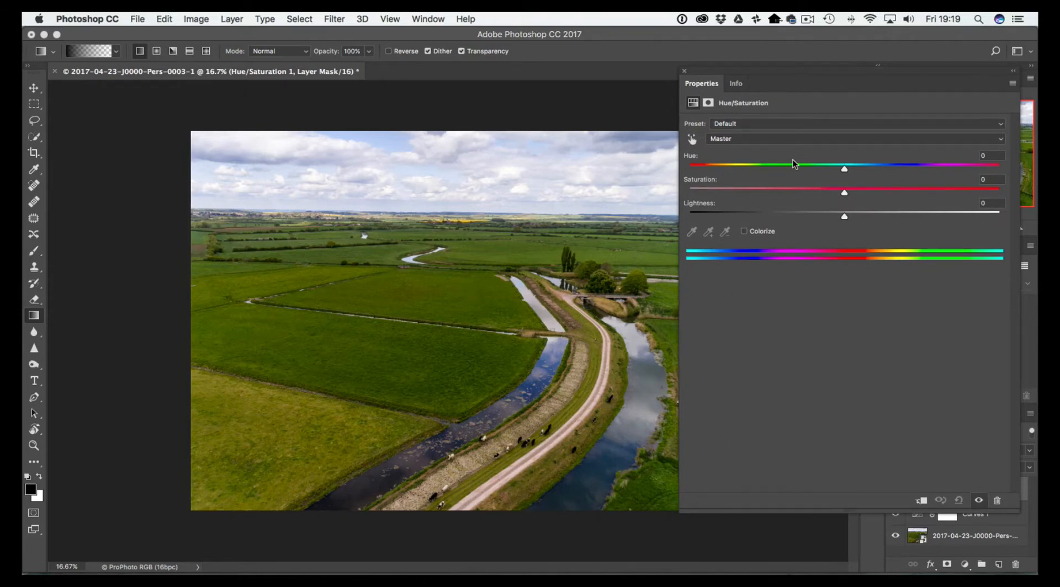
{"action": "left_click", "coordinate": [777, 138]}
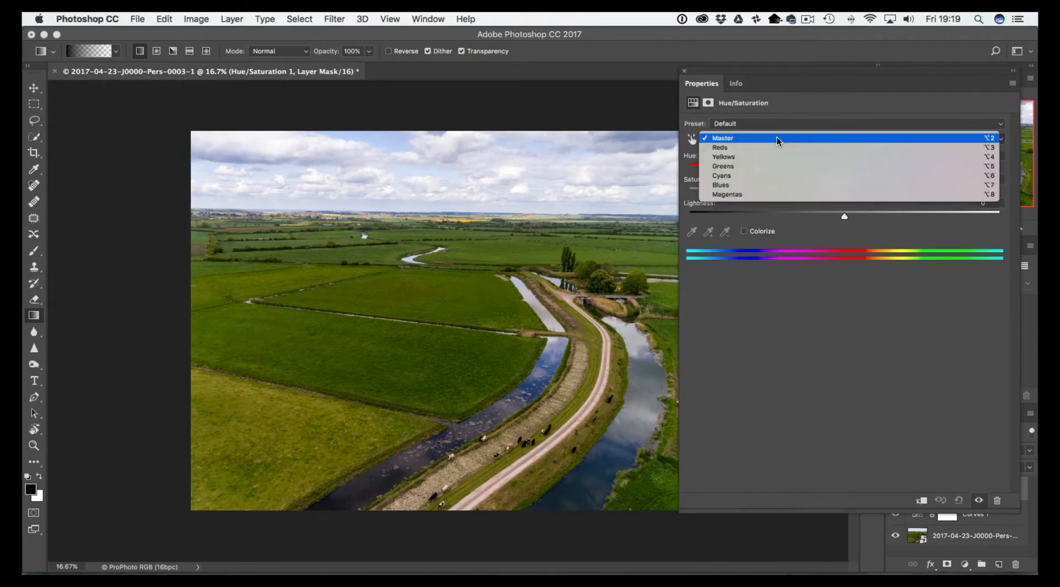
{"action": "left_click", "coordinate": [764, 165]}
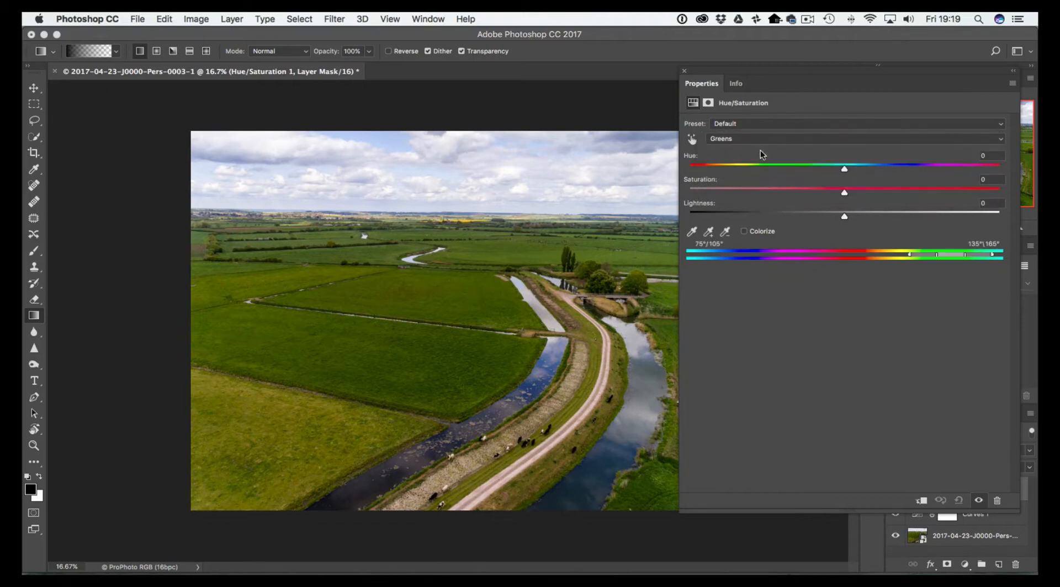
{"action": "left_click", "coordinate": [757, 139]}
{"action": "left_click", "coordinate": [753, 128]}
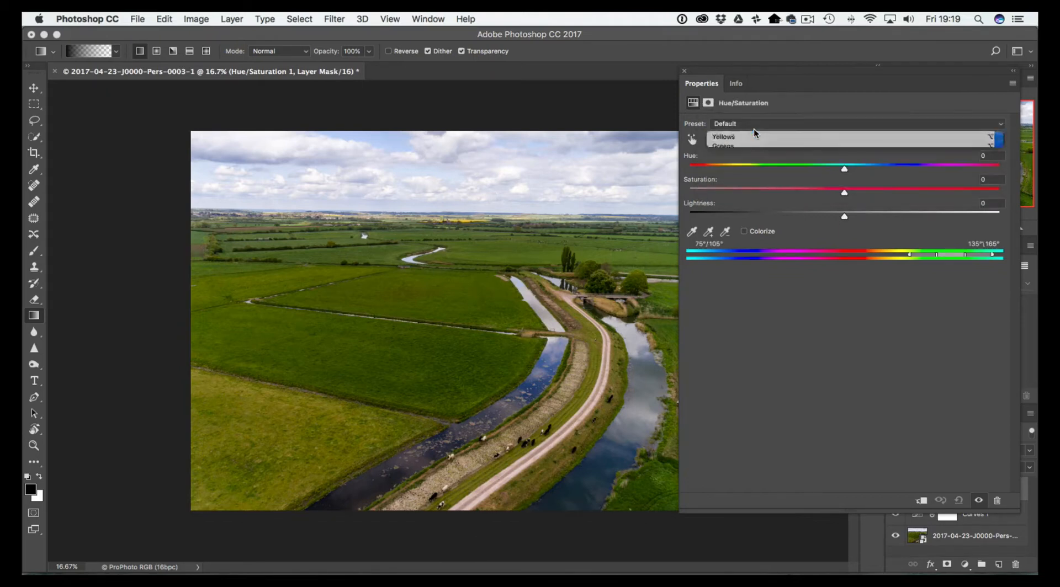
{"action": "left_click", "coordinate": [753, 140]}
{"action": "left_click", "coordinate": [750, 146]}
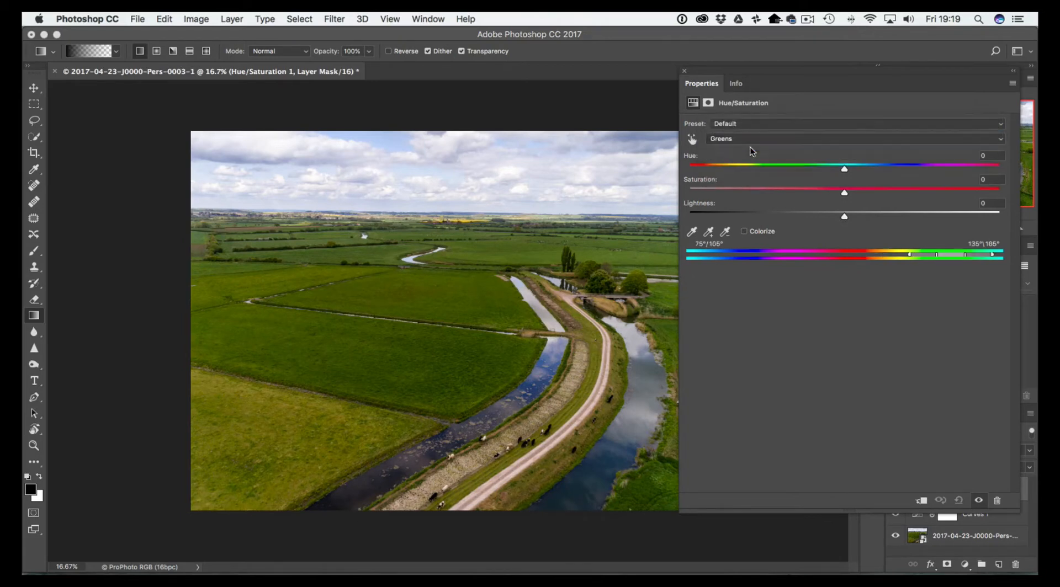
Sample the large green field as the target colour and widen its range to 23°/56° and 94°\129°.
{"action": "left_click", "coordinate": [691, 233]}
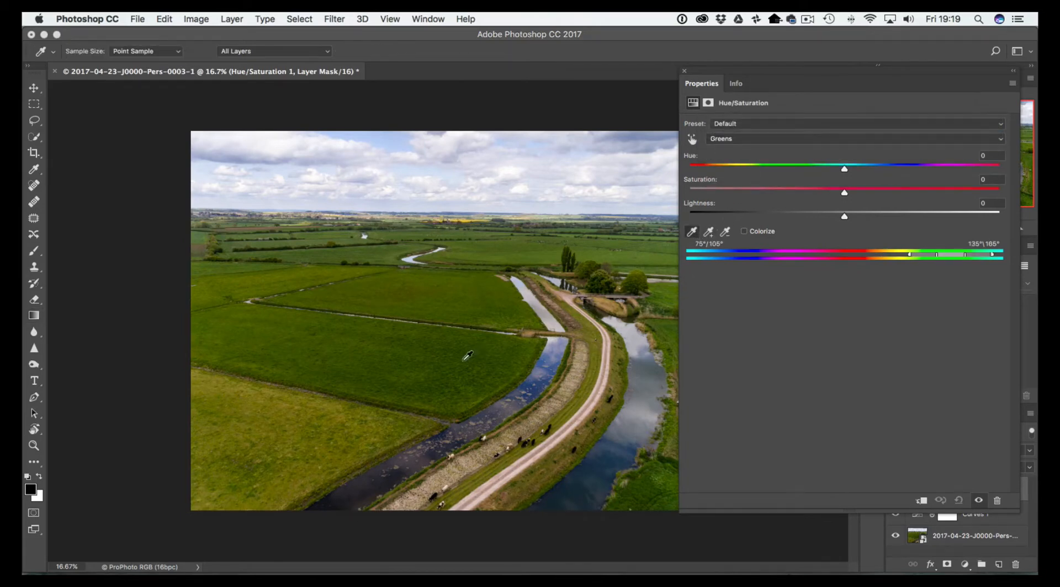
{"action": "left_click", "coordinate": [423, 352]}
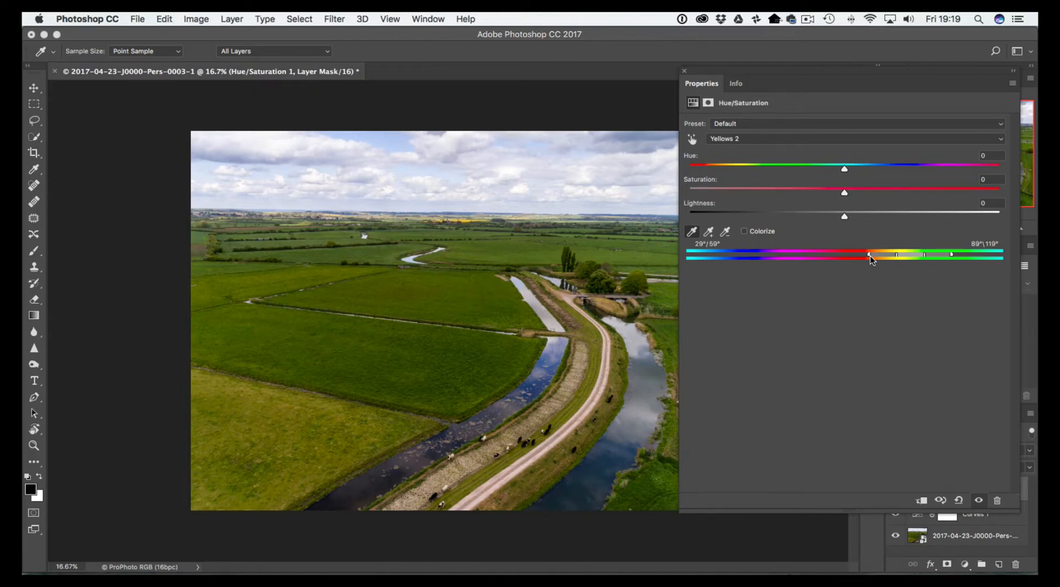
{"action": "left_click_drag", "start_coordinate": [870, 254], "coordinate": [867, 255]}
{"action": "left_click_drag", "start_coordinate": [950, 254], "coordinate": [958, 257]}
Set the sampled range's Hue to +3 and Saturation to +5, and compare the photo with and without the adjustment.
{"action": "left_click_drag", "start_coordinate": [844, 168], "coordinate": [850, 168]}
{"action": "left_click_drag", "start_coordinate": [855, 167], "coordinate": [845, 167]}
{"action": "left_click_drag", "start_coordinate": [840, 166], "coordinate": [847, 167]}
{"action": "left_click_drag", "start_coordinate": [845, 192], "coordinate": [846, 192]}
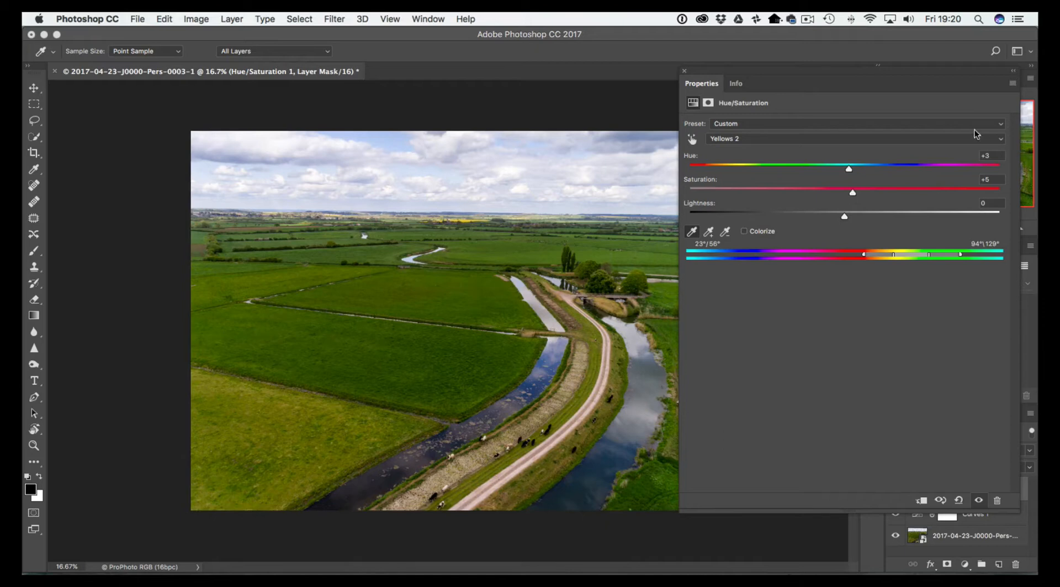
{"action": "left_click", "coordinate": [1013, 71]}
{"action": "left_click", "coordinate": [895, 490]}
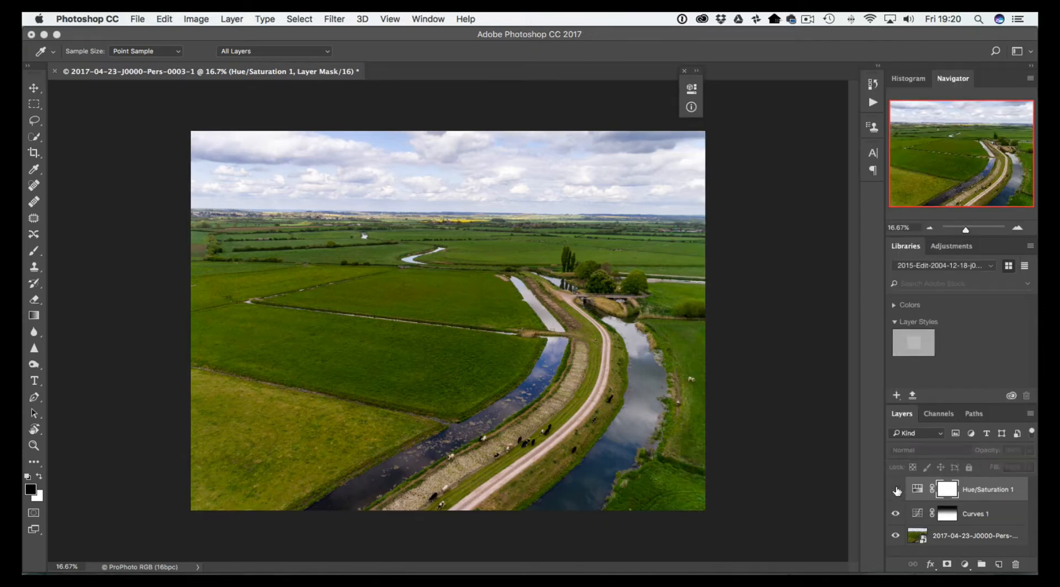
{"action": "left_click", "coordinate": [895, 489]}
{"action": "left_click", "coordinate": [896, 490]}
{"action": "left_click", "coordinate": [895, 489]}
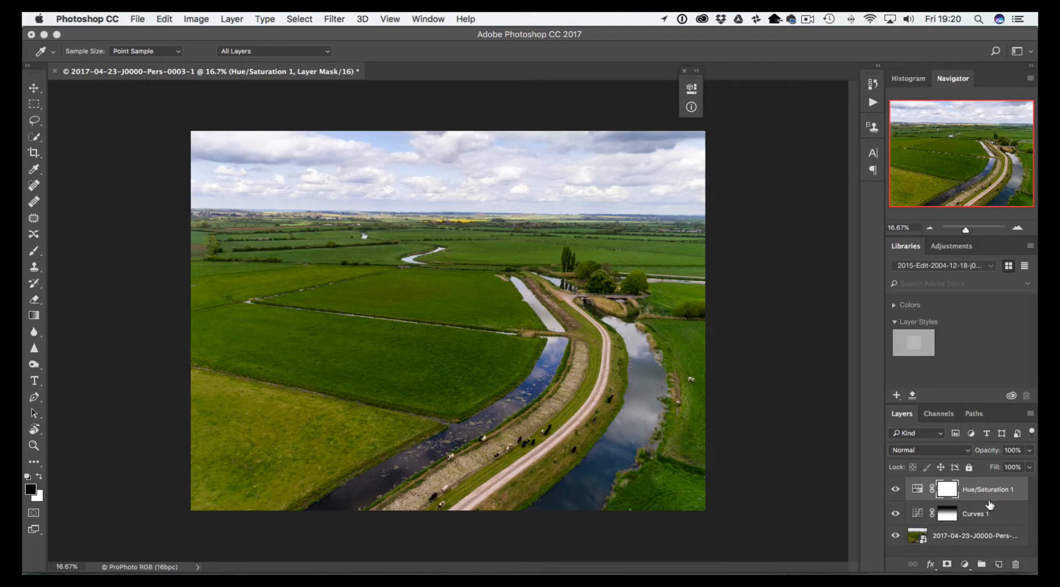
Move the Hue/Saturation layer below the Curves layer and compare the effect of each adjustment layer.
{"action": "left_click_drag", "start_coordinate": [989, 499], "coordinate": [988, 521]}
{"action": "key", "text": "g"}
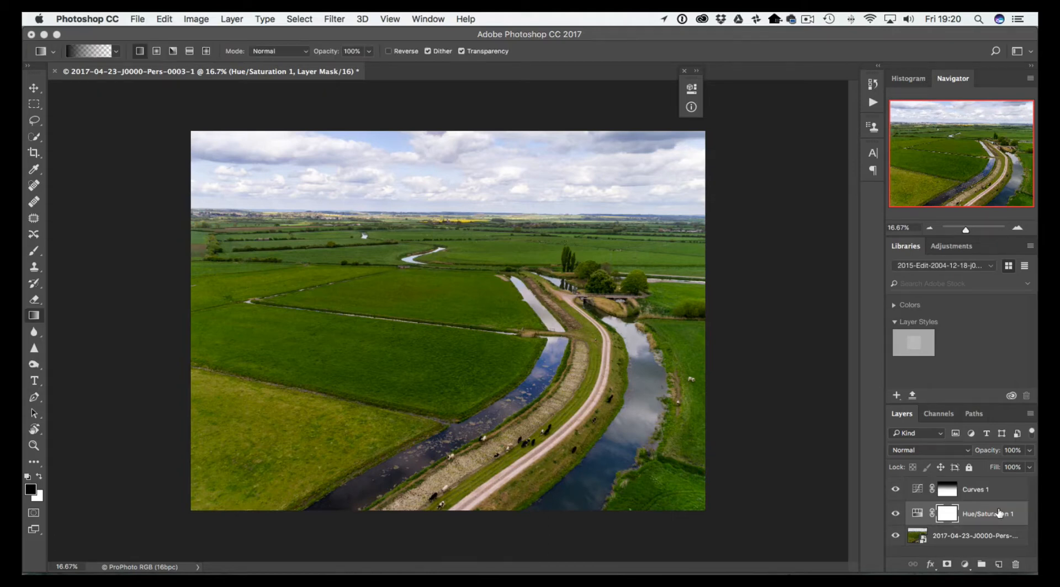
{"action": "left_click", "coordinate": [895, 490]}
{"action": "left_click", "coordinate": [895, 490]}
{"action": "left_click", "coordinate": [895, 514]}
{"action": "left_click", "coordinate": [895, 514]}
{"action": "left_click", "coordinate": [895, 514]}
Paint black at 8% flow on the Hue/Saturation mask over the yellowish foreground field, and compare the photo with and without the layer.
{"action": "left_click", "coordinate": [33, 251]}
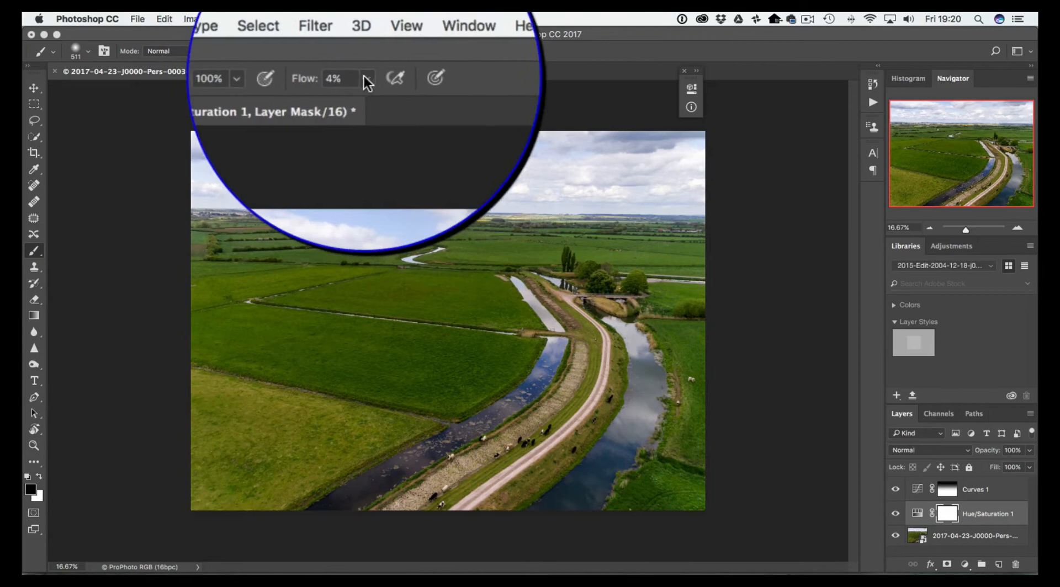
{"action": "left_click", "coordinate": [368, 77]}
{"action": "left_click_drag", "start_coordinate": [359, 102], "coordinate": [368, 104]}
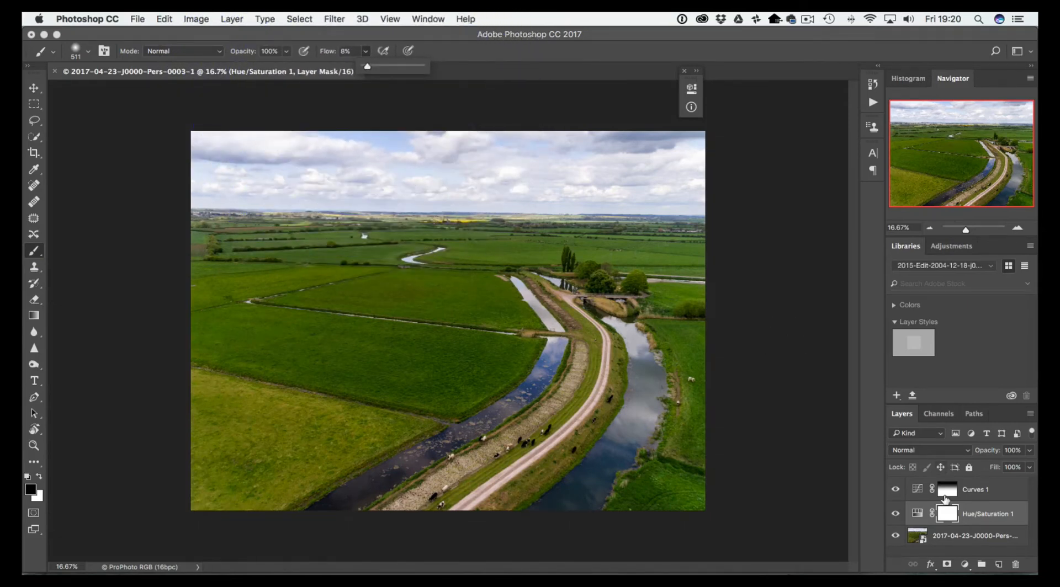
{"action": "left_click", "coordinate": [943, 514]}
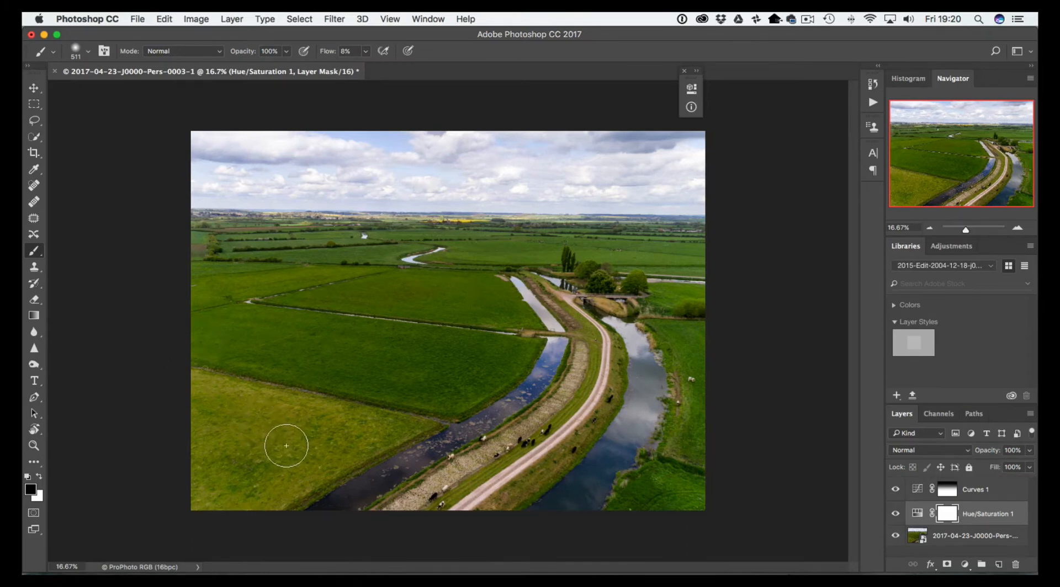
{"action": "left_click_drag", "start_coordinate": [291, 443], "coordinate": [309, 442]}
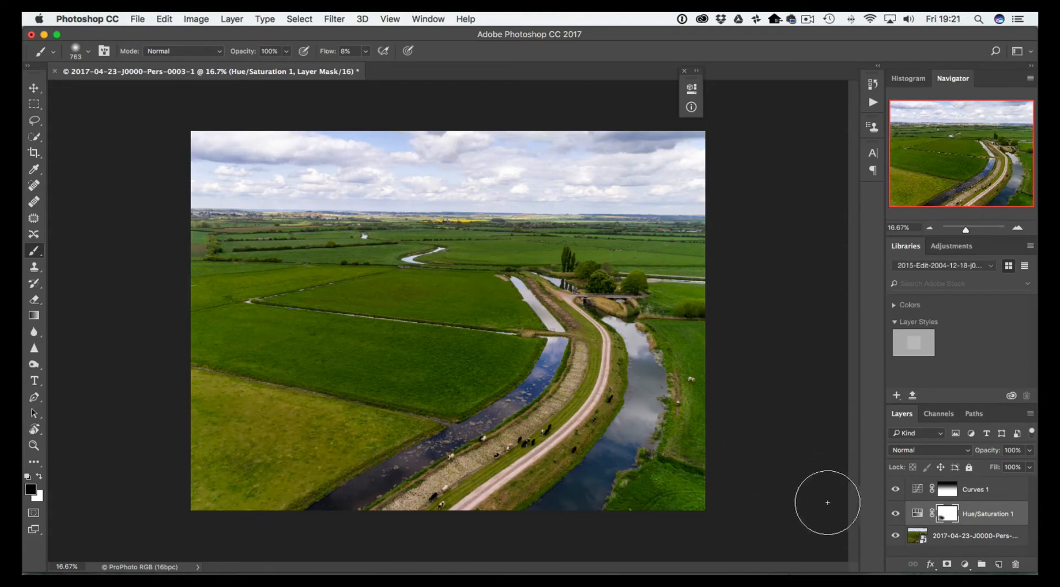
{"action": "left_click", "coordinate": [895, 514]}
{"action": "left_click", "coordinate": [895, 514]}
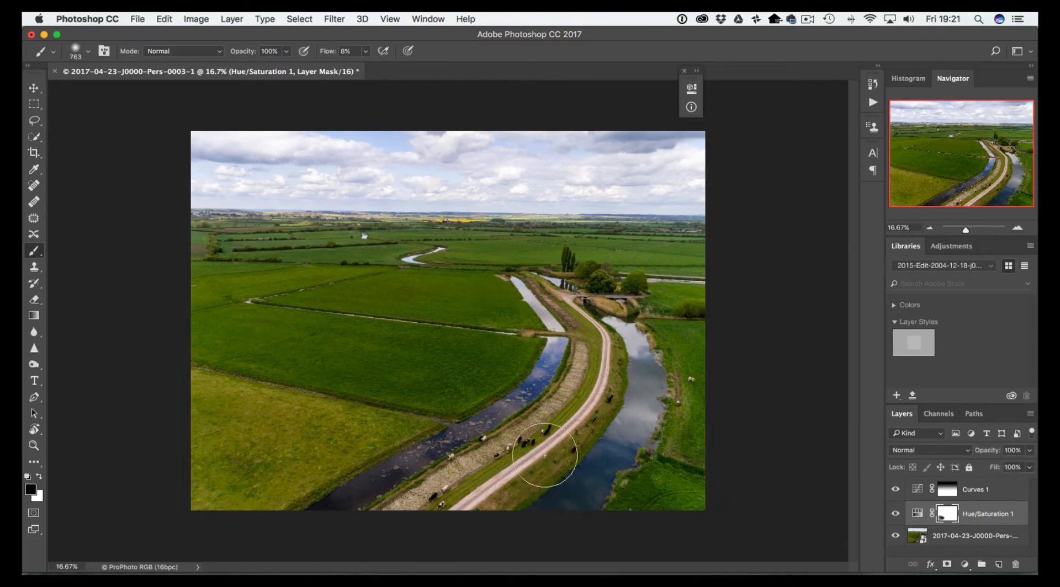
Reopen the Hue/Saturation settings, choose the Blues range and sample the blue water of the narrower canal as the target colour.
{"action": "left_click", "coordinate": [917, 514]}
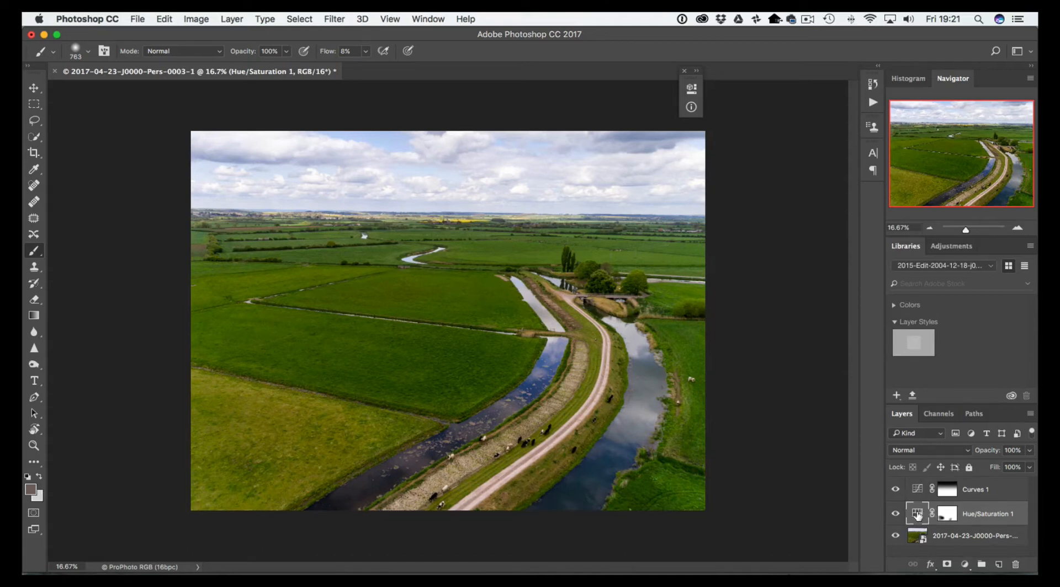
{"action": "double_click", "coordinate": [917, 514]}
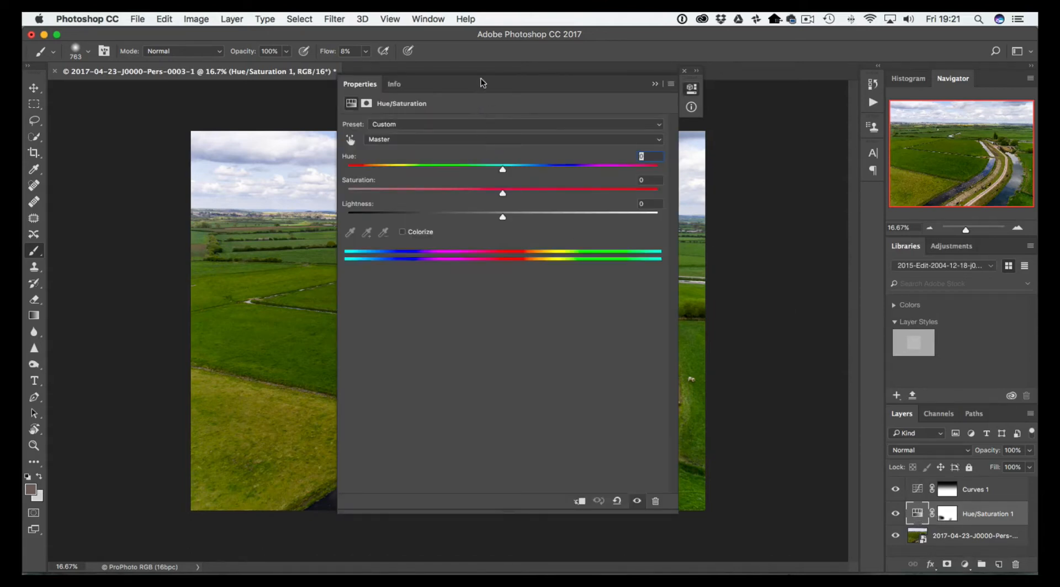
{"action": "left_click_drag", "start_coordinate": [482, 77], "coordinate": [811, 51]}
{"action": "left_click", "coordinate": [741, 113]}
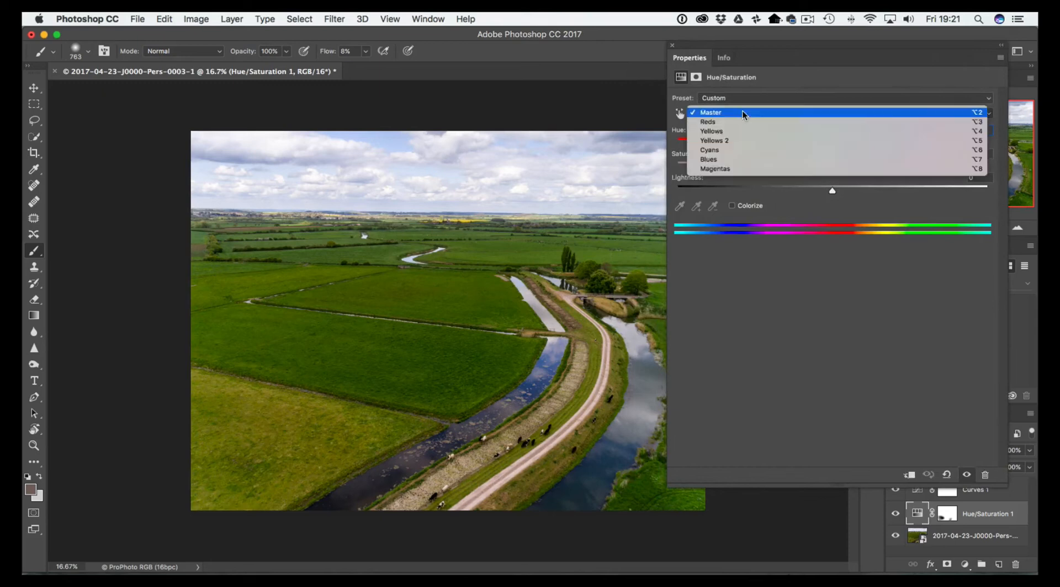
{"action": "left_click", "coordinate": [732, 159]}
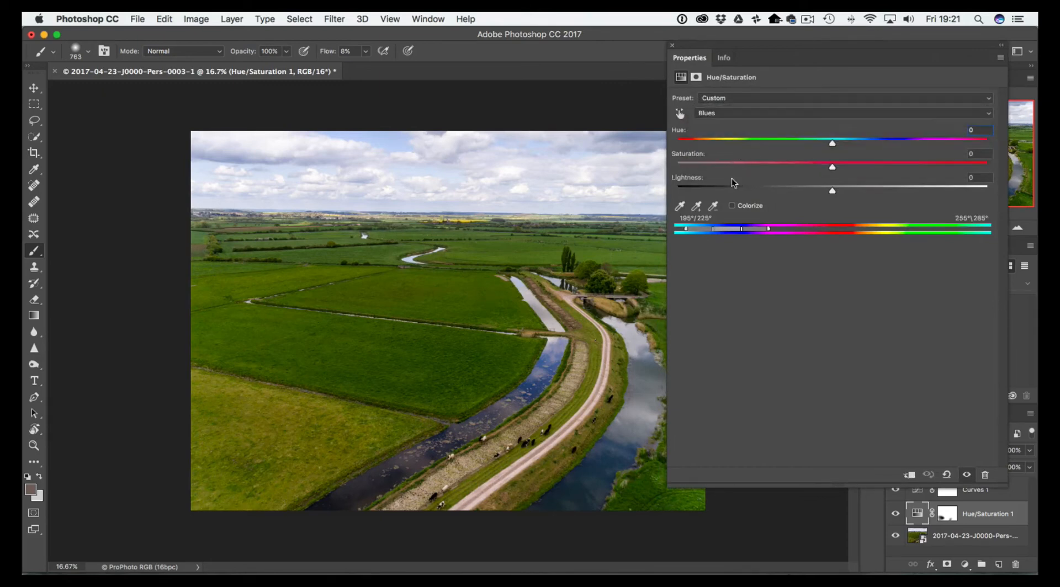
{"action": "left_click", "coordinate": [680, 206]}
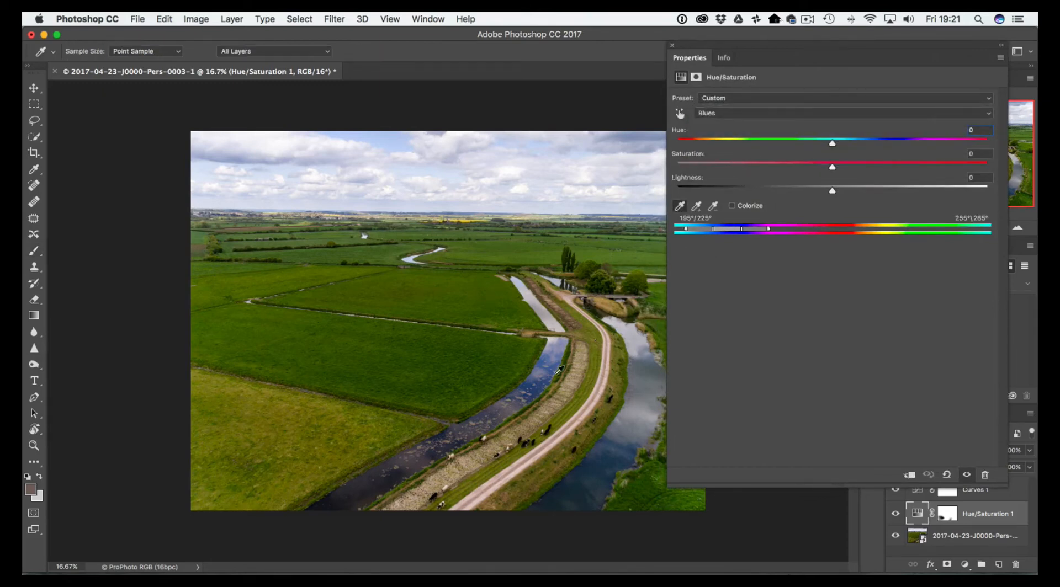
{"action": "left_click", "coordinate": [537, 385]}
Widen the sampled blue range towards cyan, raise its Saturation, and compare the photo with and without the Hue/Saturation layer.
{"action": "left_click_drag", "start_coordinate": [717, 231], "coordinate": [679, 230]}
{"action": "left_click_drag", "start_coordinate": [832, 167], "coordinate": [844, 144]}
{"action": "left_click", "coordinate": [1001, 47]}
{"action": "left_click", "coordinate": [896, 513]}
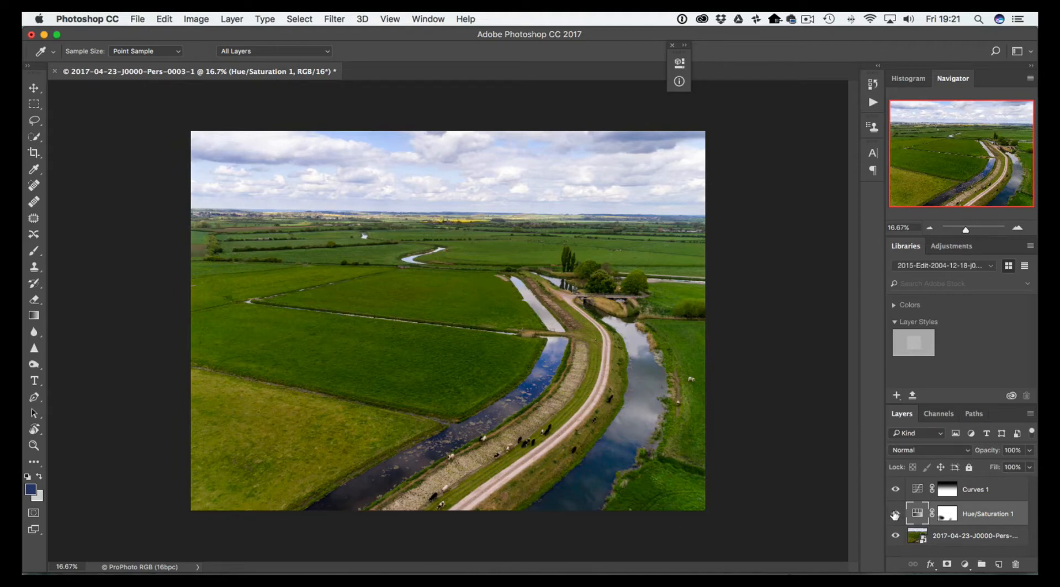
{"action": "left_click", "coordinate": [896, 514]}
{"action": "left_click", "coordinate": [896, 514]}
{"action": "left_click", "coordinate": [896, 514]}
{"action": "left_click", "coordinate": [895, 515]}
Make the Hue/Saturation layer's mask active and ready the Brush tool with the default foreground and background colours.
{"action": "left_click", "coordinate": [942, 518]}
{"action": "key", "text": "b"}
{"action": "key", "text": "d"}
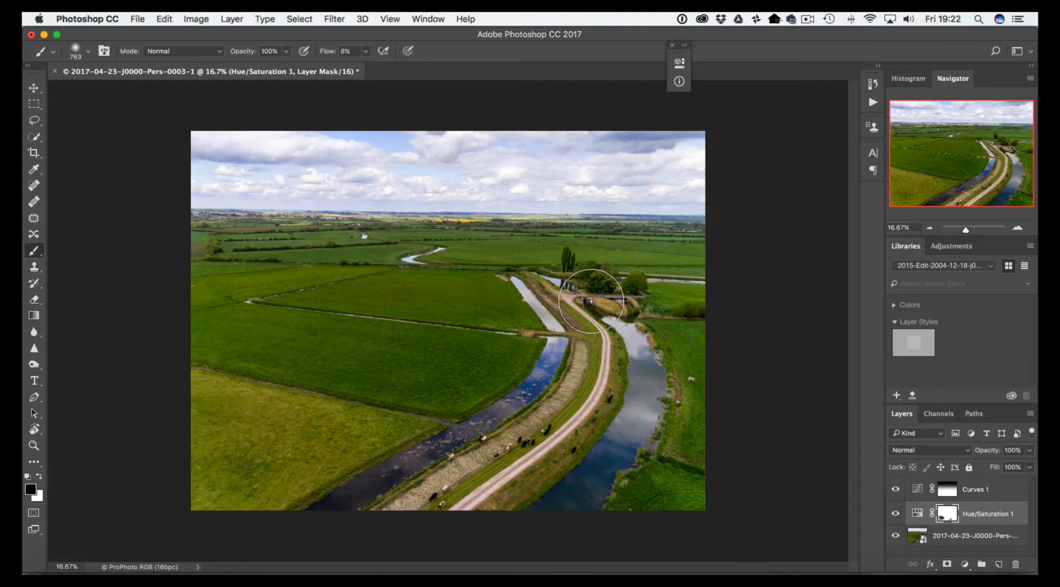
Add a Curves adjustment layer directly above the Hue/Saturation layer and lift its midpoint to Input 126, Output 143.
{"action": "left_click", "coordinate": [1001, 491]}
{"action": "left_click", "coordinate": [994, 512]}
{"action": "left_click", "coordinate": [965, 564]}
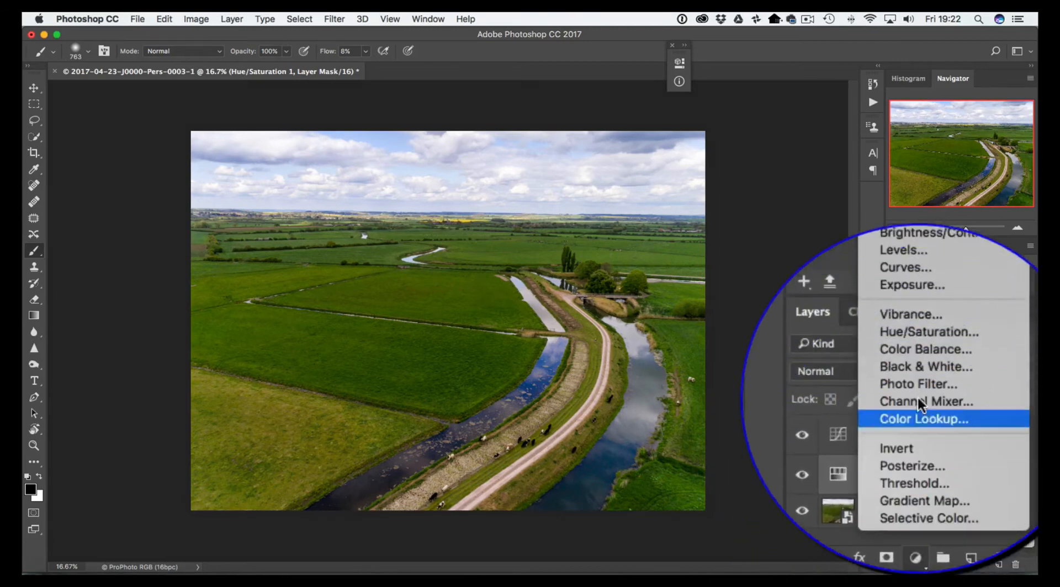
{"action": "left_click", "coordinate": [914, 385]}
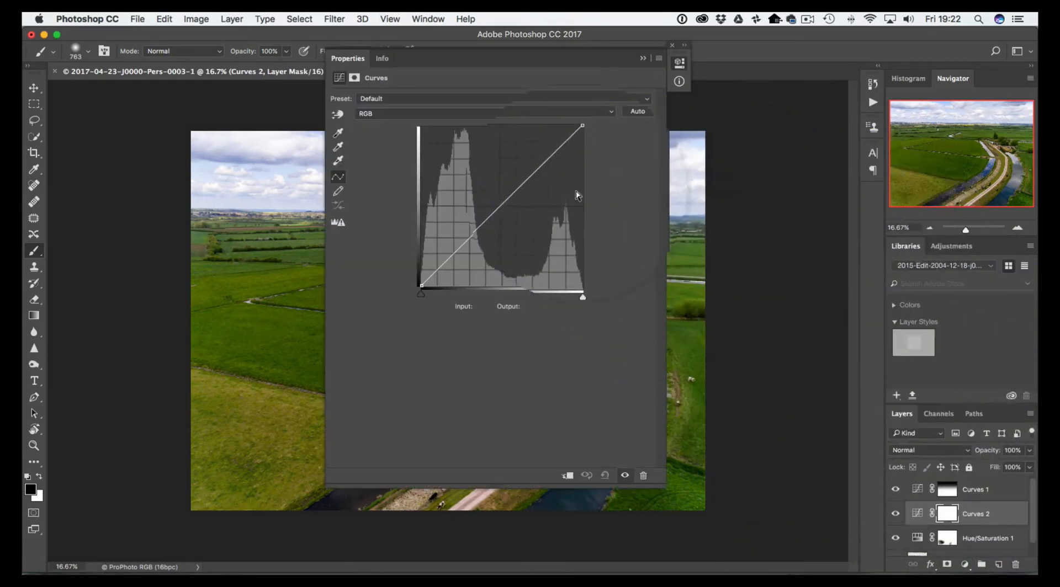
{"action": "left_click", "coordinate": [506, 199]}
{"action": "left_click_drag", "start_coordinate": [505, 198], "coordinate": [501, 196]}
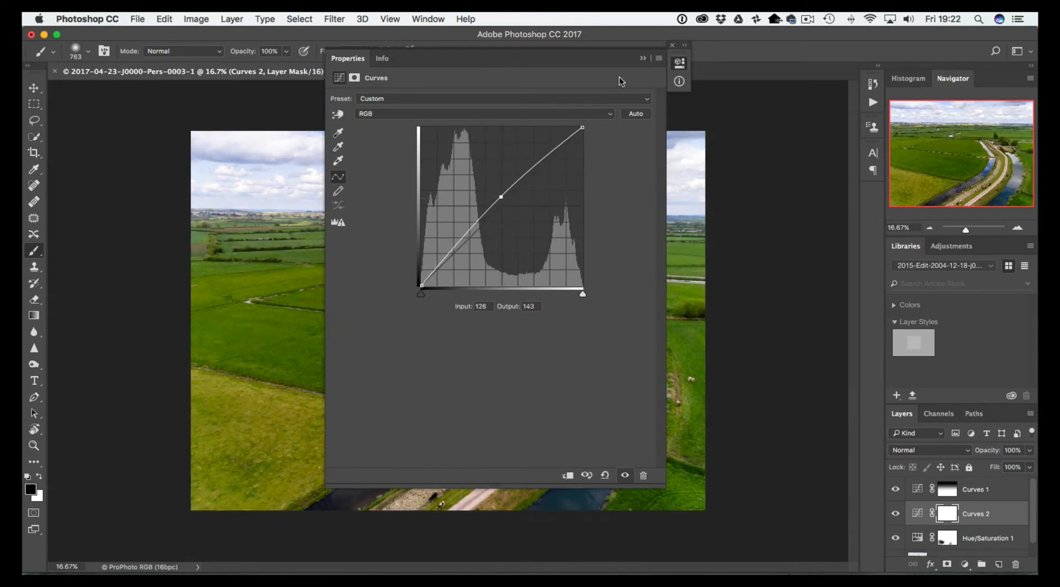
{"action": "left_click", "coordinate": [643, 58]}
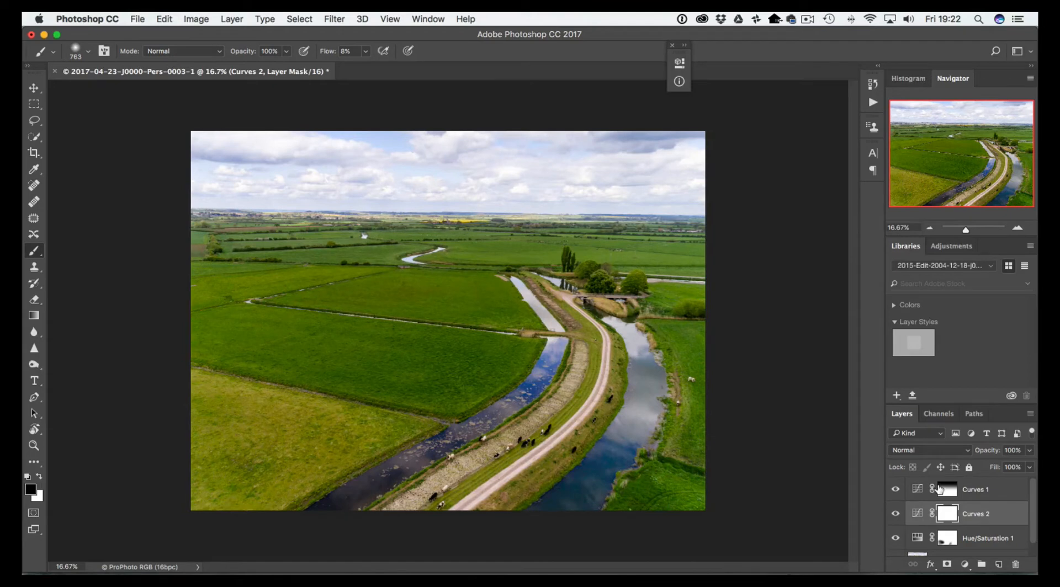
Invert the new Curves layer's mask to black and rename the layer Dodge.
{"action": "key", "text": "x"}
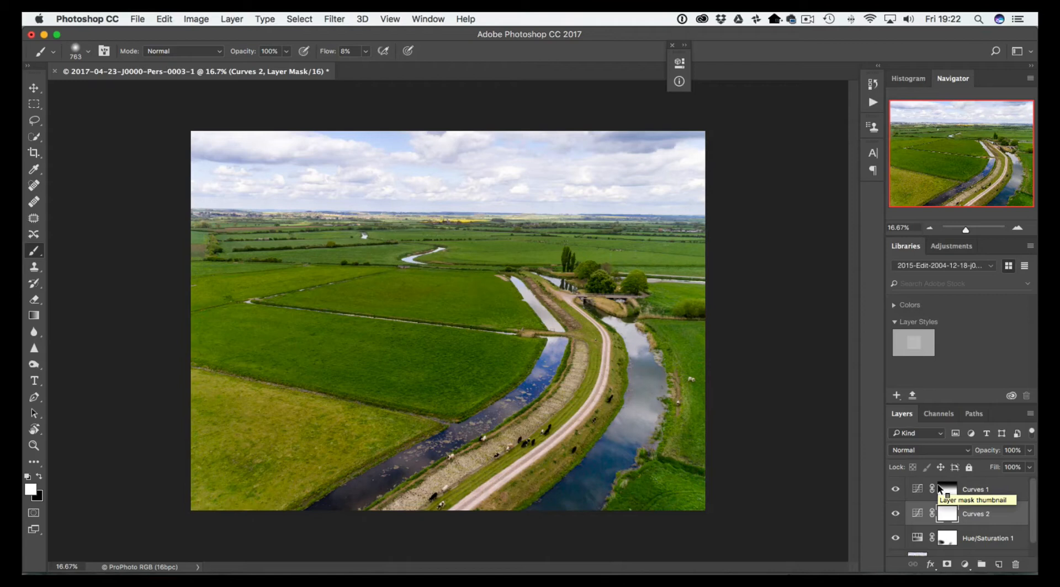
{"action": "key", "text": "super+i"}
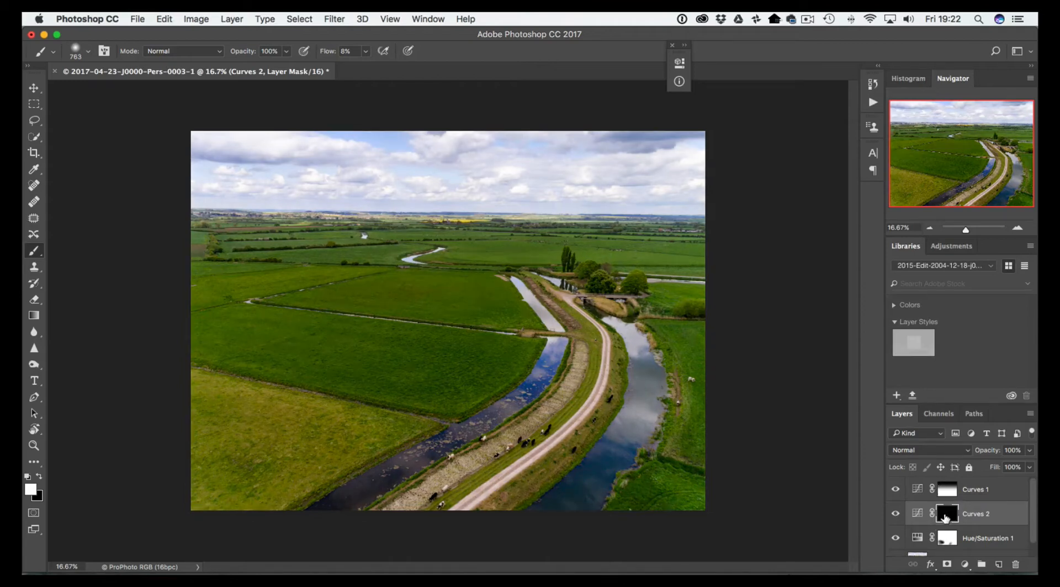
{"action": "double_click", "coordinate": [972, 515]}
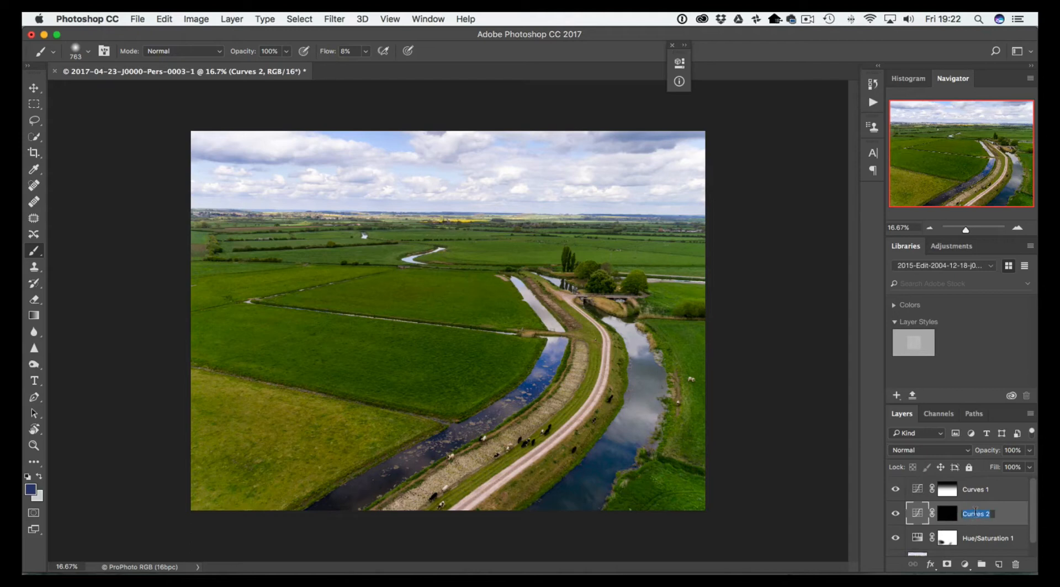
{"action": "type", "text": "D"}
{"action": "key", "text": "Return"}
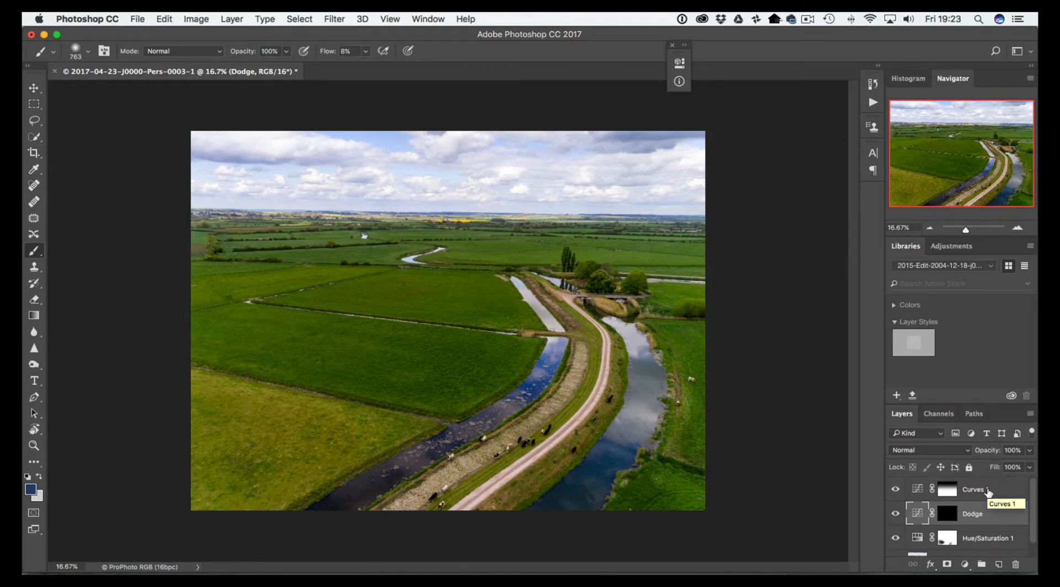
Duplicate the Dodge layer and rename the copy Burn.
{"action": "key", "text": "super+j"}
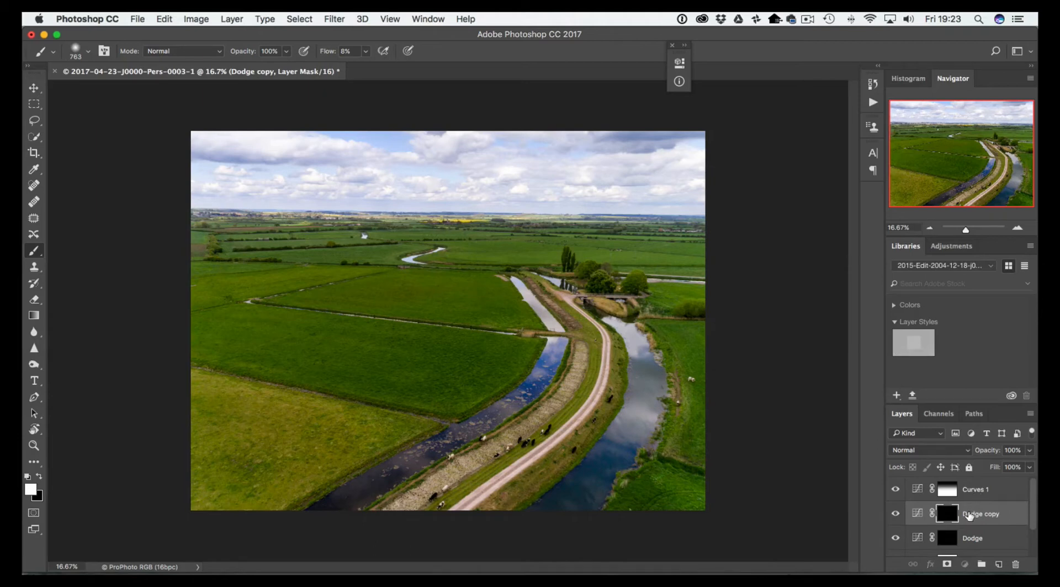
{"action": "double_click", "coordinate": [968, 515]}
{"action": "type", "text": "Burn"}
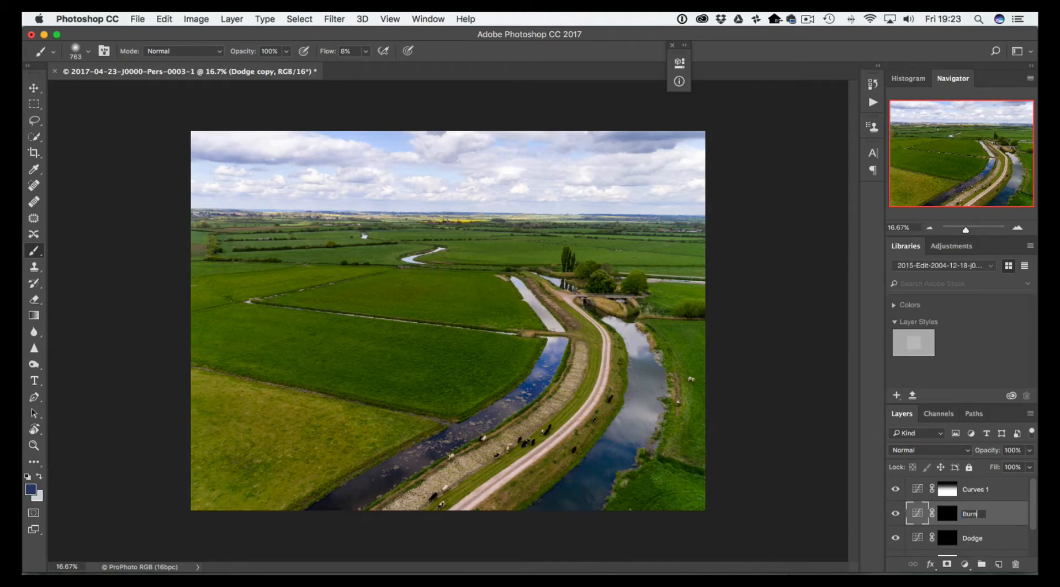
{"action": "key", "text": "Return"}
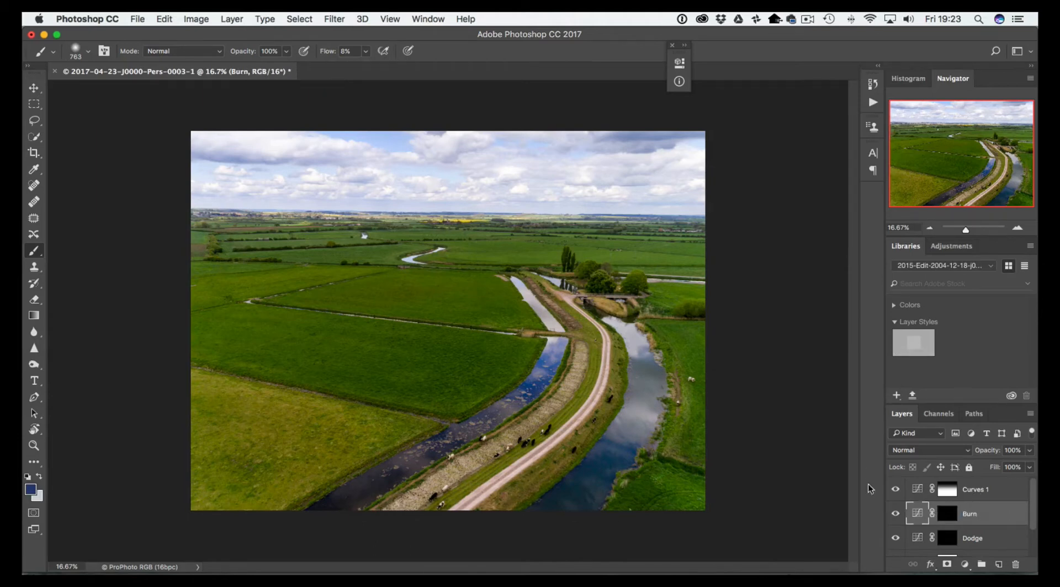
Darken the Burn layer's curve by setting its midpoint to Input 139, Output 126.
{"action": "double_click", "coordinate": [917, 513]}
{"action": "left_click_drag", "start_coordinate": [500, 199], "coordinate": [508, 208]}
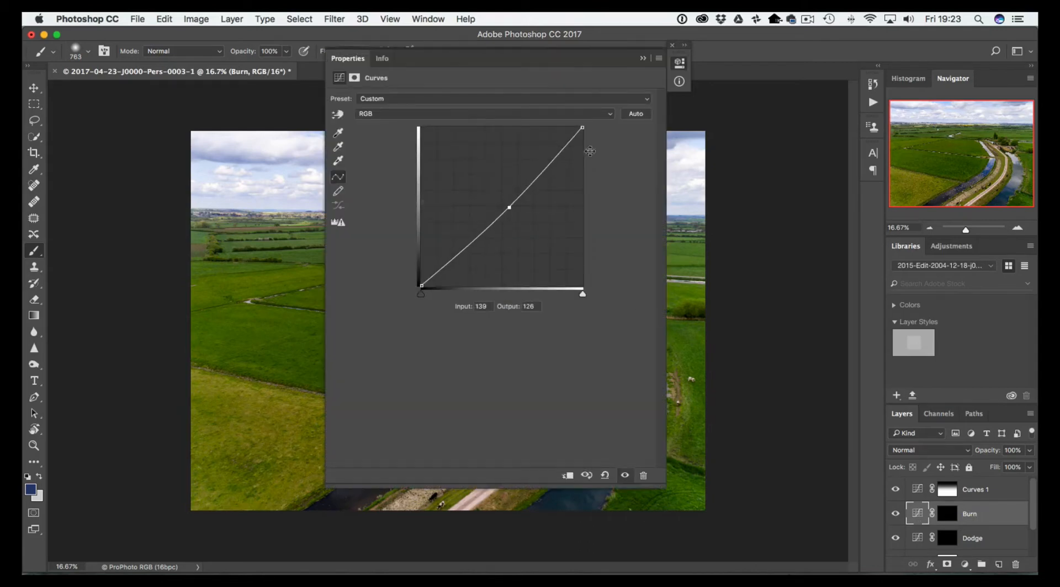
{"action": "left_click", "coordinate": [642, 61]}
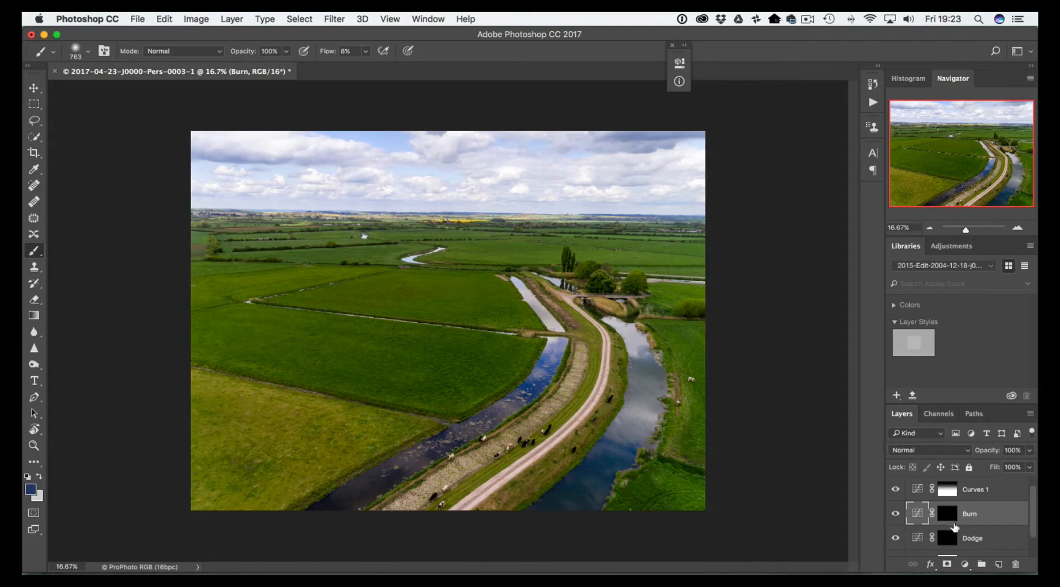
Set the blend mode of both the Burn and Dodge layers to Luminosity.
{"action": "left_click", "coordinate": [933, 451]}
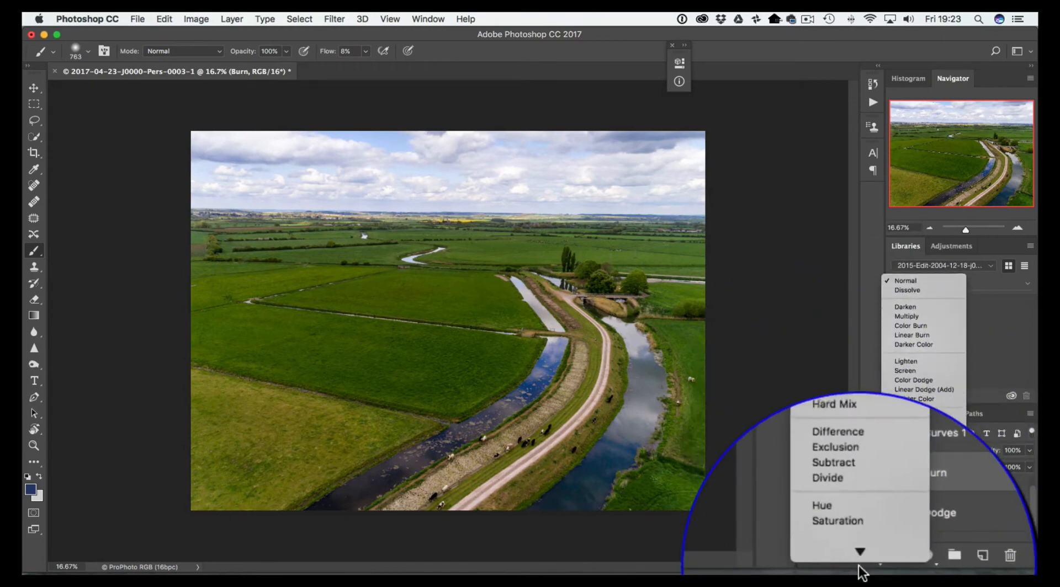
{"action": "left_click", "coordinate": [859, 556]}
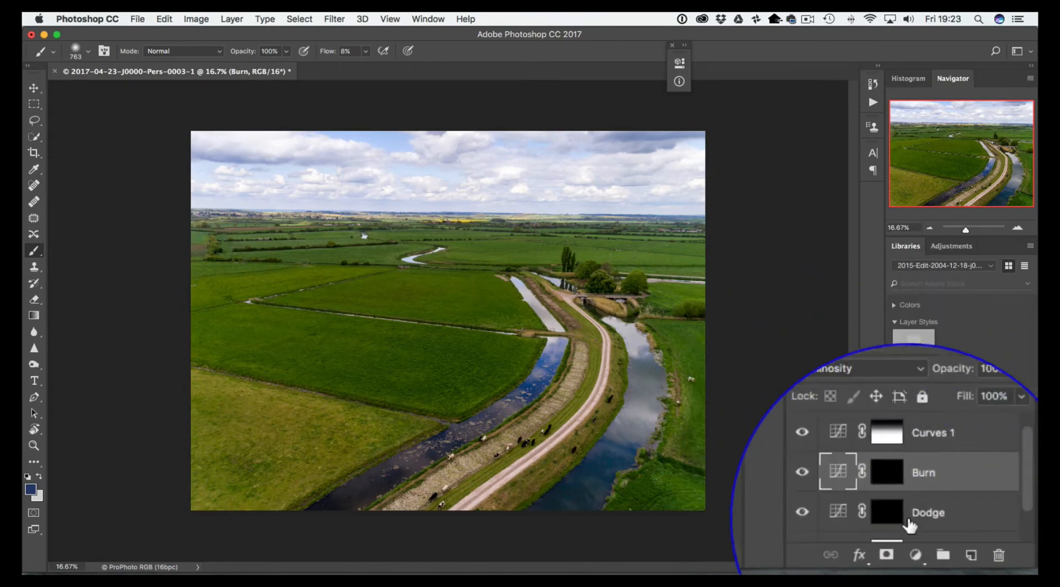
{"action": "left_click", "coordinate": [946, 539]}
{"action": "left_click", "coordinate": [933, 451]}
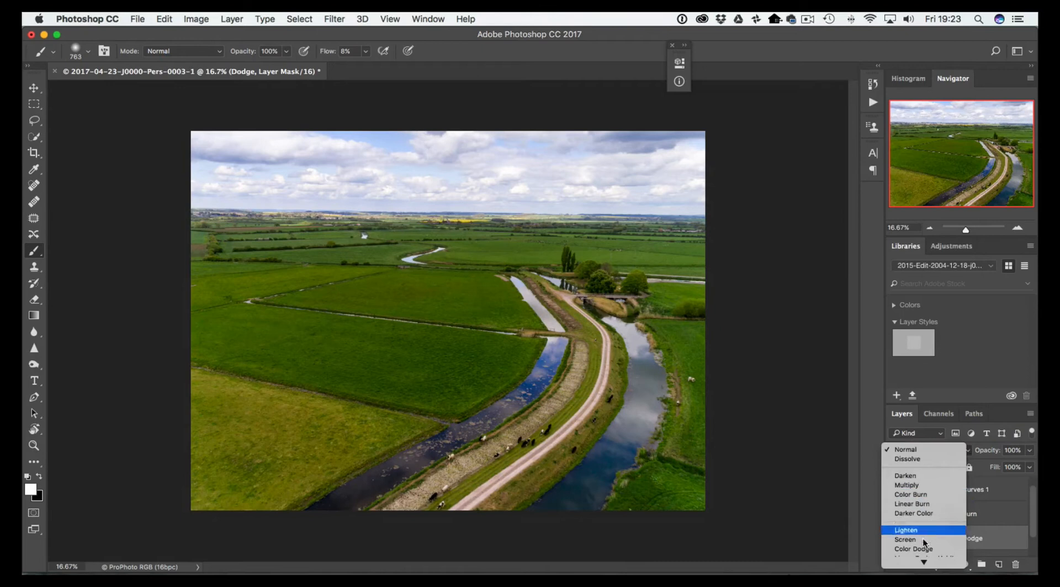
{"action": "mouse_move", "coordinate": [924, 562]}
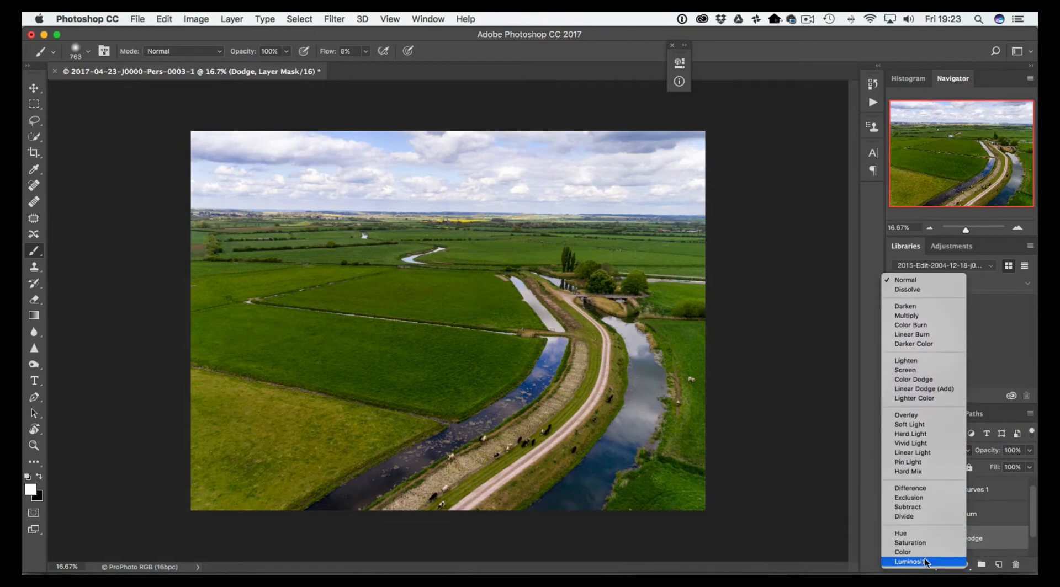
{"action": "left_click", "coordinate": [925, 558]}
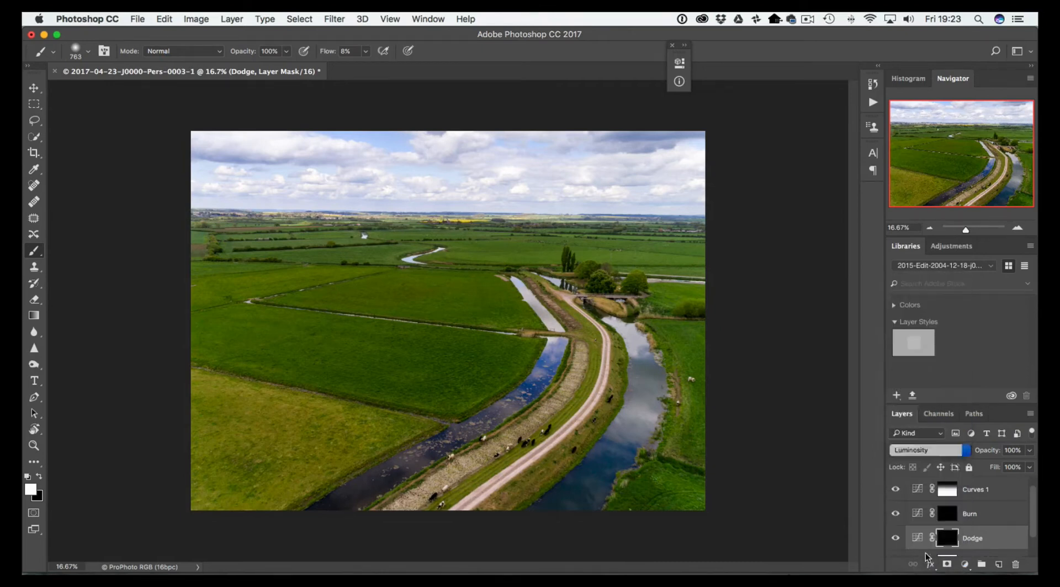
Make the Burn layer's mask active and ready the Brush tool with a white foreground and 9% flow.
{"action": "left_click", "coordinate": [946, 516]}
{"action": "scroll", "coordinate": [945, 468], "scroll_direction": "down", "scroll_amount": 1}
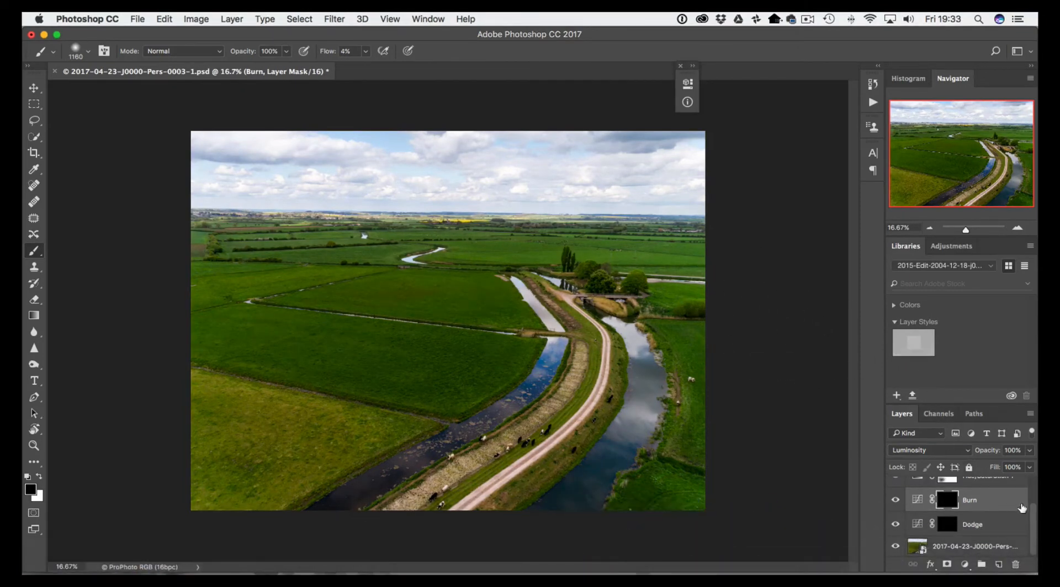
{"action": "scroll", "coordinate": [1034, 516], "scroll_direction": "up", "scroll_amount": 1}
{"action": "left_click_drag", "start_coordinate": [1034, 517], "coordinate": [1037, 523]}
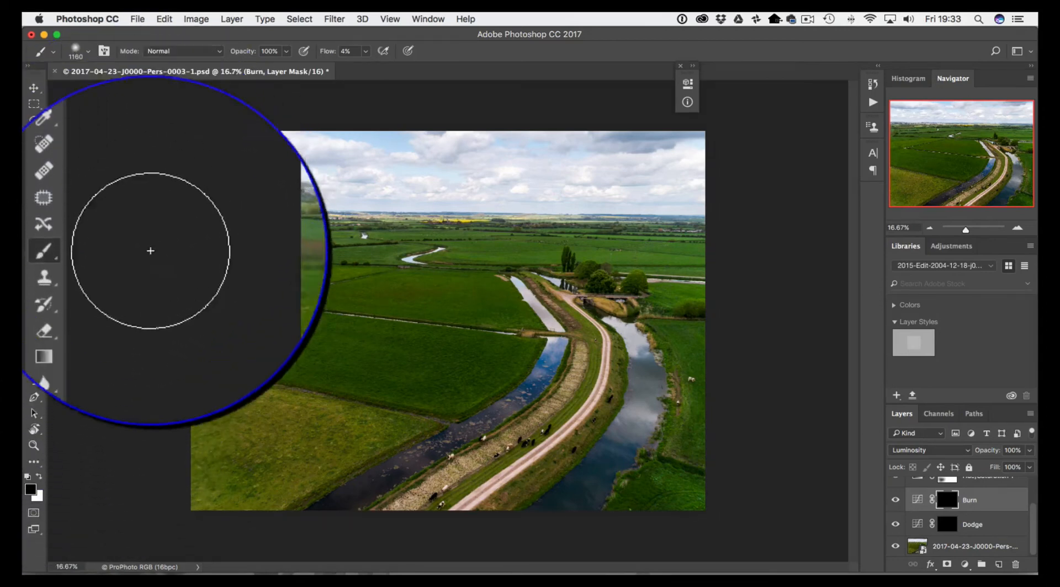
{"action": "key", "text": "x"}
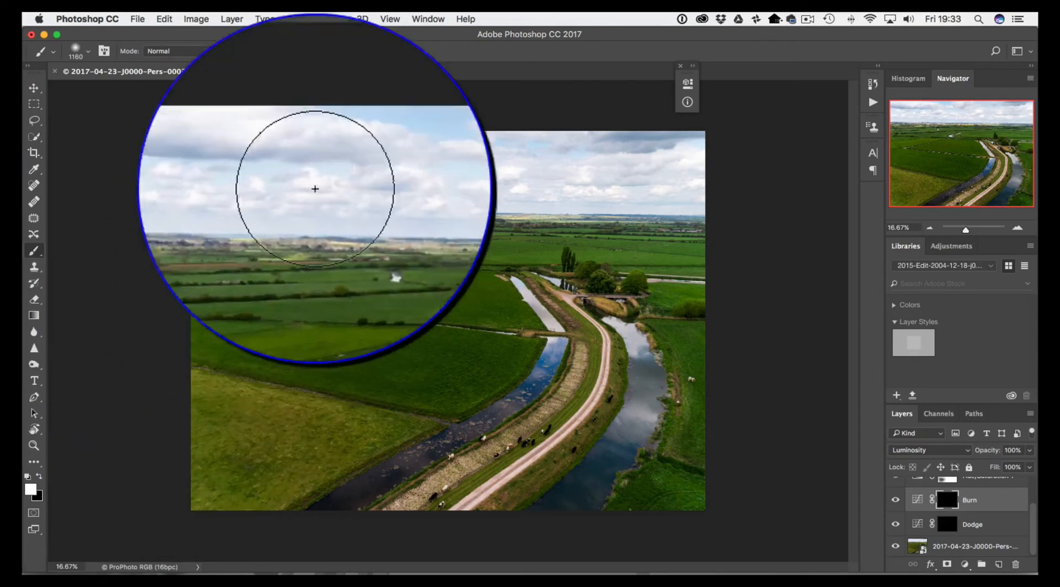
{"action": "left_click", "coordinate": [365, 51]}
{"action": "left_click_drag", "start_coordinate": [365, 103], "coordinate": [369, 102]}
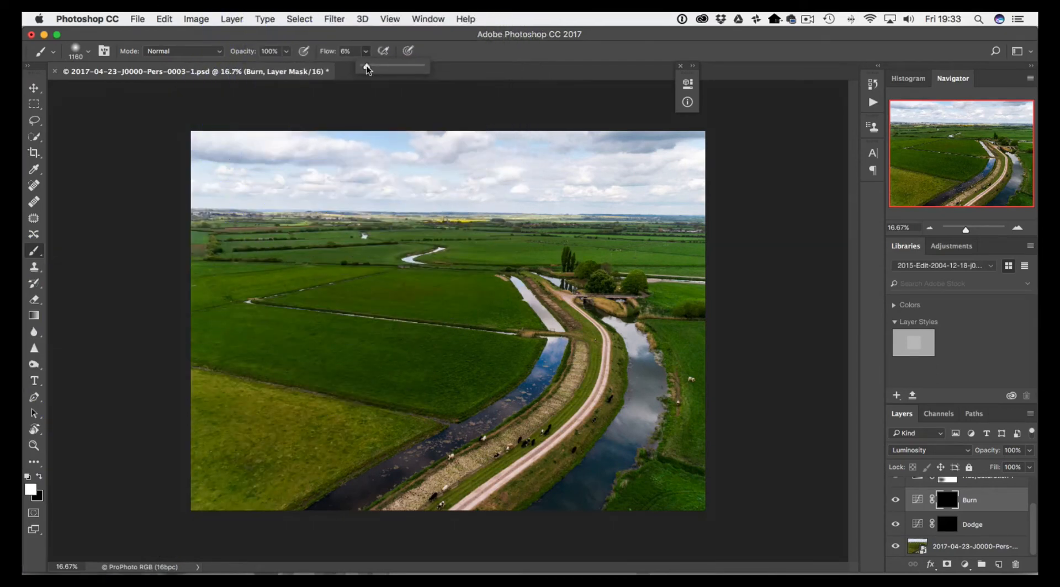
{"action": "left_click", "coordinate": [946, 500]}
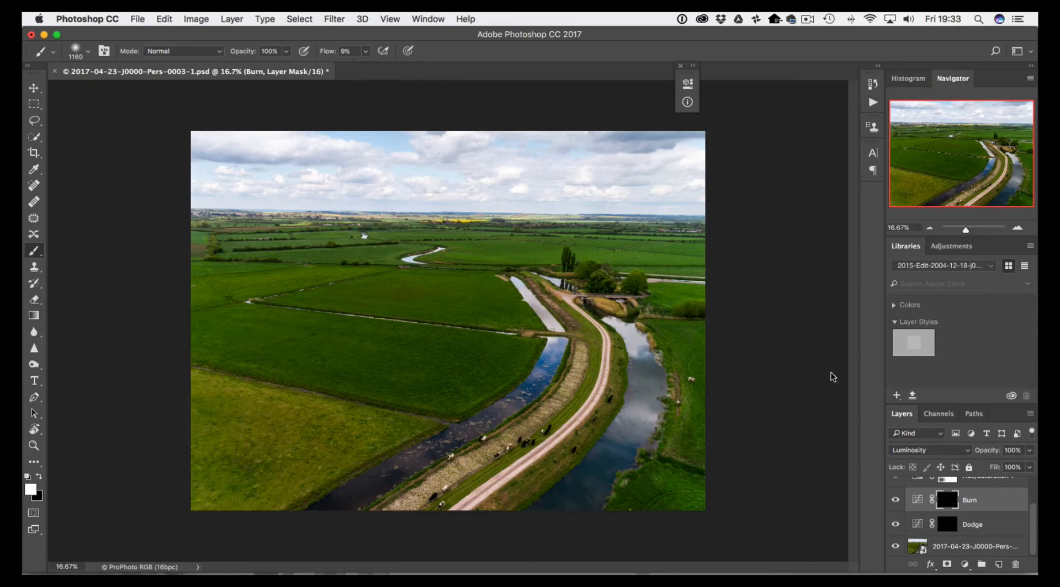
Paint white on the Burn layer's mask to darken the fields and clouds, comparing the image with the layer hidden and shown.
{"action": "left_click_drag", "start_coordinate": [503, 377], "coordinate": [450, 379]}
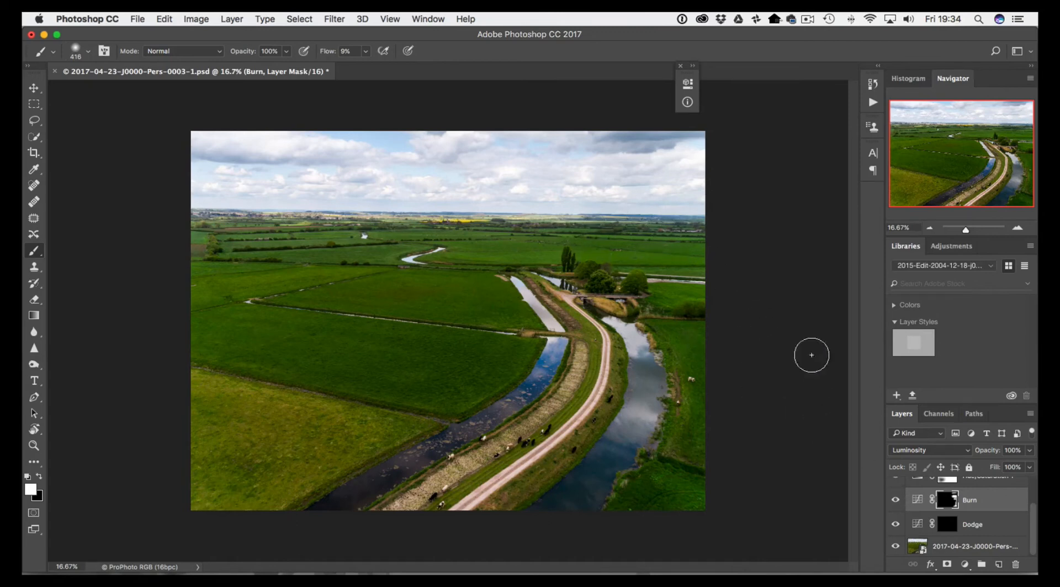
{"action": "left_click", "coordinate": [896, 501]}
{"action": "left_click", "coordinate": [898, 500]}
{"action": "left_click", "coordinate": [895, 502]}
{"action": "left_click", "coordinate": [896, 502]}
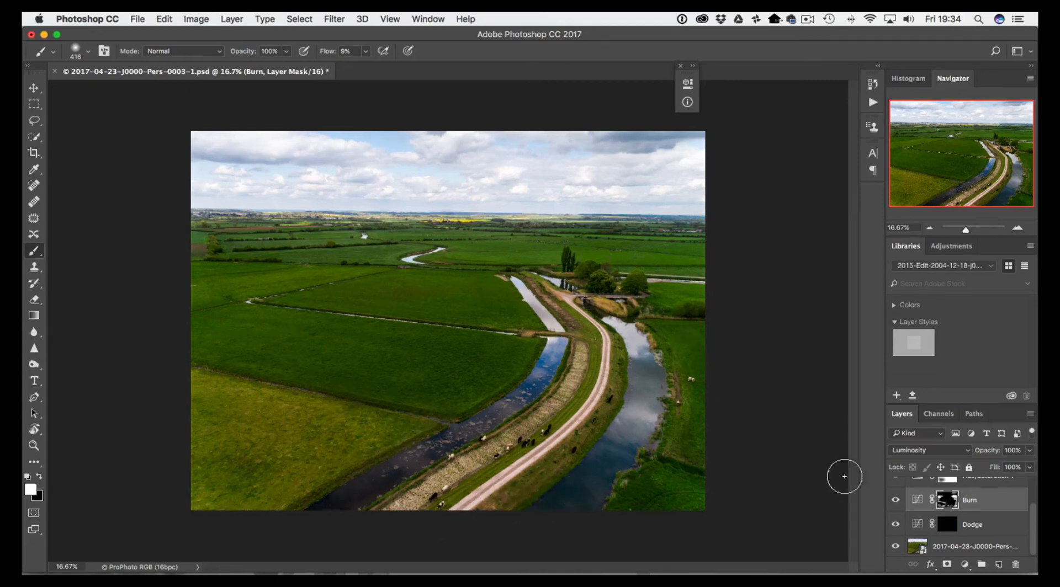
Set the brush flow to 5% and paint white on the Dodge layer's mask along the riverbank, track, water channels and distant fields.
{"action": "left_click", "coordinate": [947, 526]}
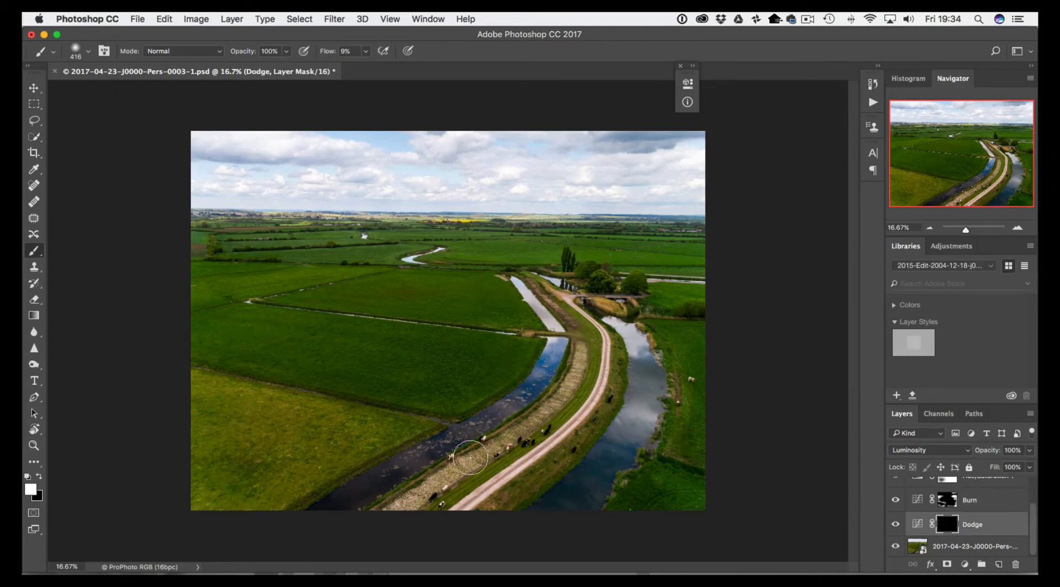
{"action": "left_click", "coordinate": [367, 52]}
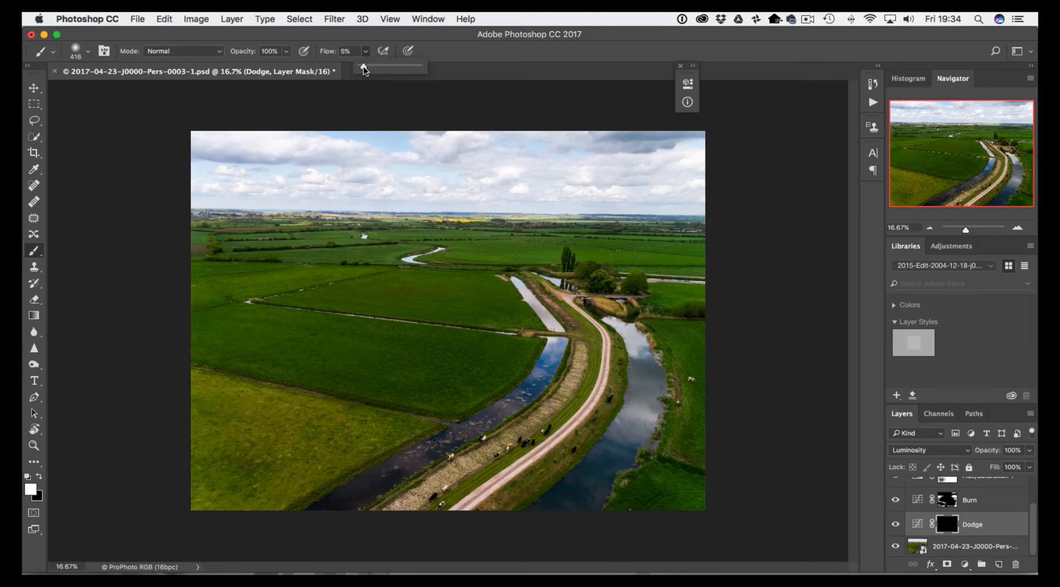
{"action": "left_click", "coordinate": [525, 459]}
{"action": "left_click_drag", "start_coordinate": [459, 487], "coordinate": [503, 453]}
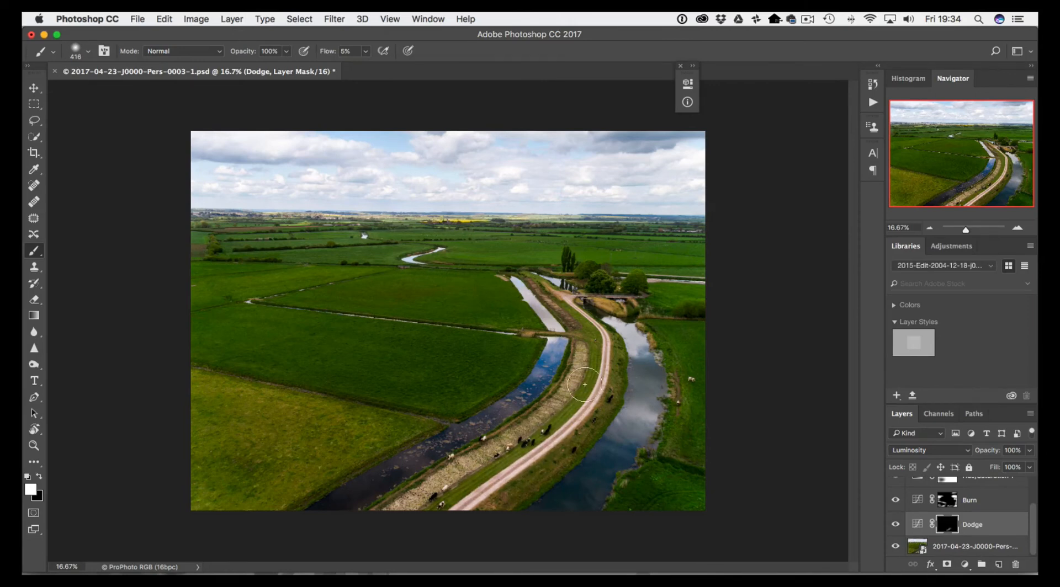
{"action": "mouse_move", "coordinate": [592, 342]}
{"action": "left_mouse_down"}
{"action": "mouse_move", "coordinate": [558, 299]}
{"action": "mouse_move", "coordinate": [527, 280]}
{"action": "mouse_move", "coordinate": [551, 301]}
{"action": "left_mouse_up"}
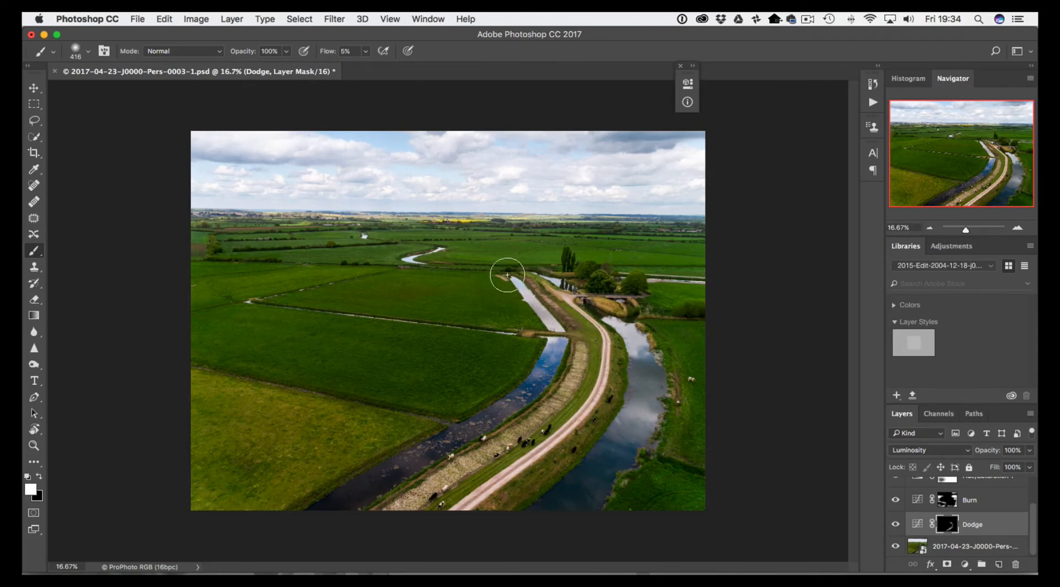
{"action": "mouse_move", "coordinate": [422, 240]}
{"action": "left_mouse_down"}
{"action": "mouse_move", "coordinate": [459, 220]}
{"action": "mouse_move", "coordinate": [478, 231]}
{"action": "mouse_move", "coordinate": [402, 233]}
{"action": "mouse_move", "coordinate": [477, 227]}
{"action": "left_mouse_up"}
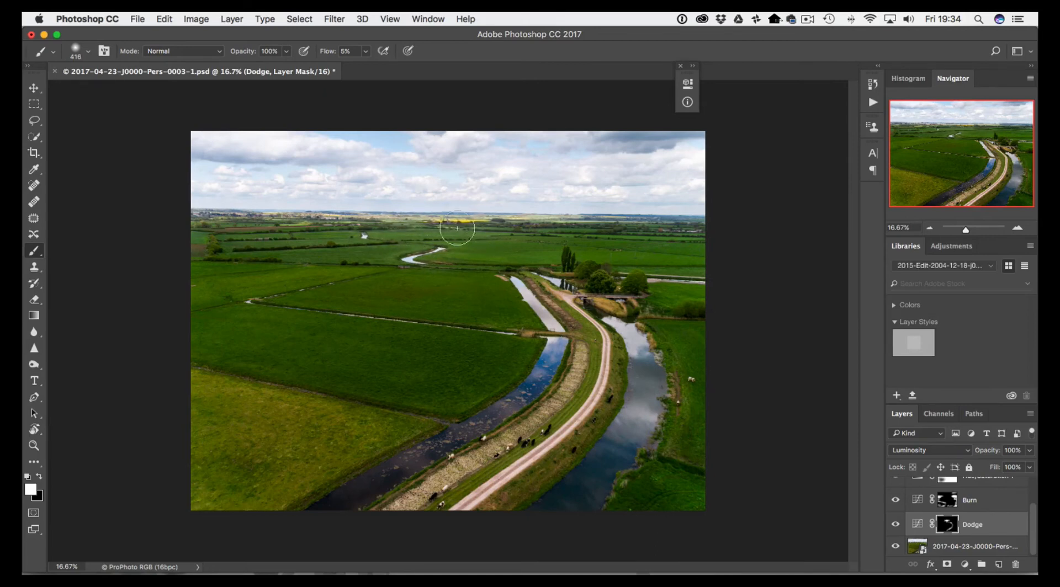
{"action": "mouse_move", "coordinate": [478, 229]}
{"action": "left_mouse_down"}
{"action": "mouse_move", "coordinate": [404, 255]}
{"action": "mouse_move", "coordinate": [509, 275]}
{"action": "mouse_move", "coordinate": [566, 318]}
{"action": "mouse_move", "coordinate": [554, 302]}
{"action": "left_mouse_up"}
{"action": "mouse_move", "coordinate": [537, 393]}
{"action": "left_mouse_down"}
{"action": "mouse_move", "coordinate": [568, 397]}
{"action": "mouse_move", "coordinate": [589, 362]}
{"action": "mouse_move", "coordinate": [578, 415]}
{"action": "left_mouse_up"}
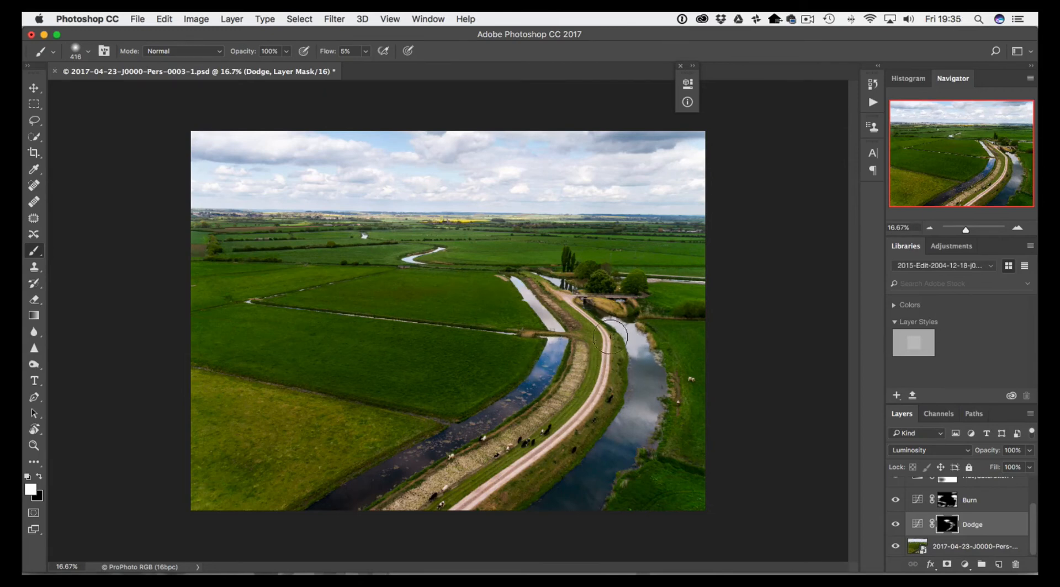
Compare the image with the Dodge layer and then the Burn layer hidden and shown.
{"action": "left_click", "coordinate": [897, 525]}
{"action": "left_click", "coordinate": [897, 524]}
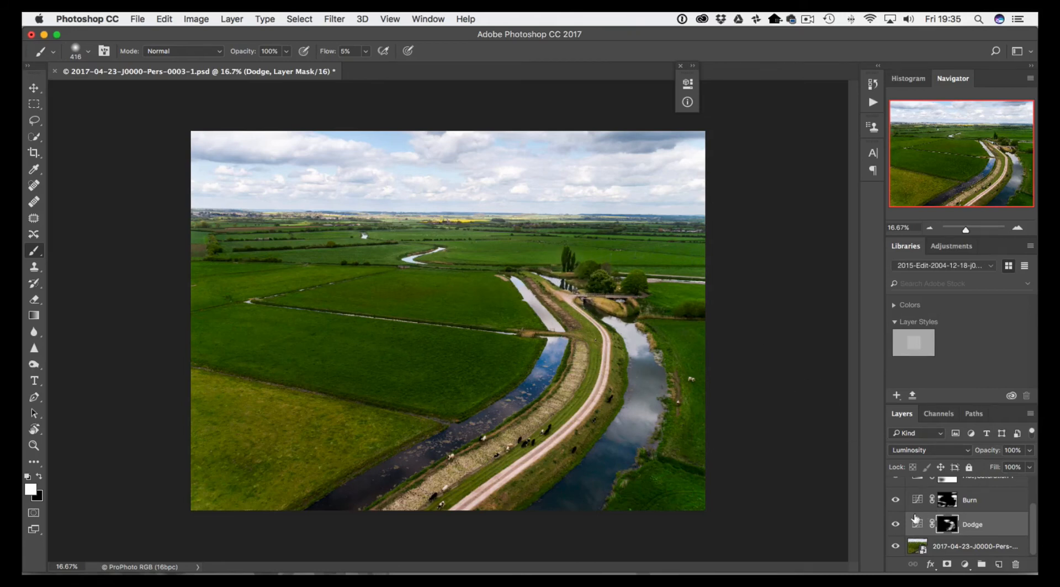
{"action": "left_click", "coordinate": [896, 526]}
{"action": "left_click", "coordinate": [895, 525]}
{"action": "left_click", "coordinate": [895, 526]}
{"action": "left_click", "coordinate": [895, 525]}
{"action": "left_click", "coordinate": [895, 526]}
{"action": "left_click", "coordinate": [895, 525]}
{"action": "left_click", "coordinate": [895, 501]}
{"action": "left_click", "coordinate": [895, 501]}
Darken the Burn layer's curve further by setting its midpoint to Input 133, Output 112.
{"action": "double_click", "coordinate": [918, 500]}
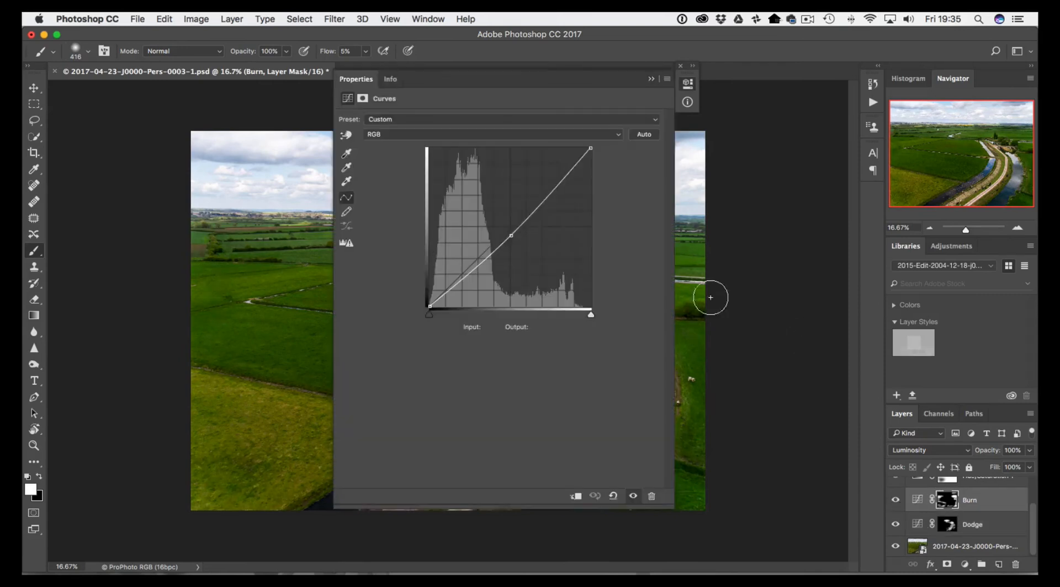
{"action": "left_click_drag", "start_coordinate": [512, 236], "coordinate": [514, 237]}
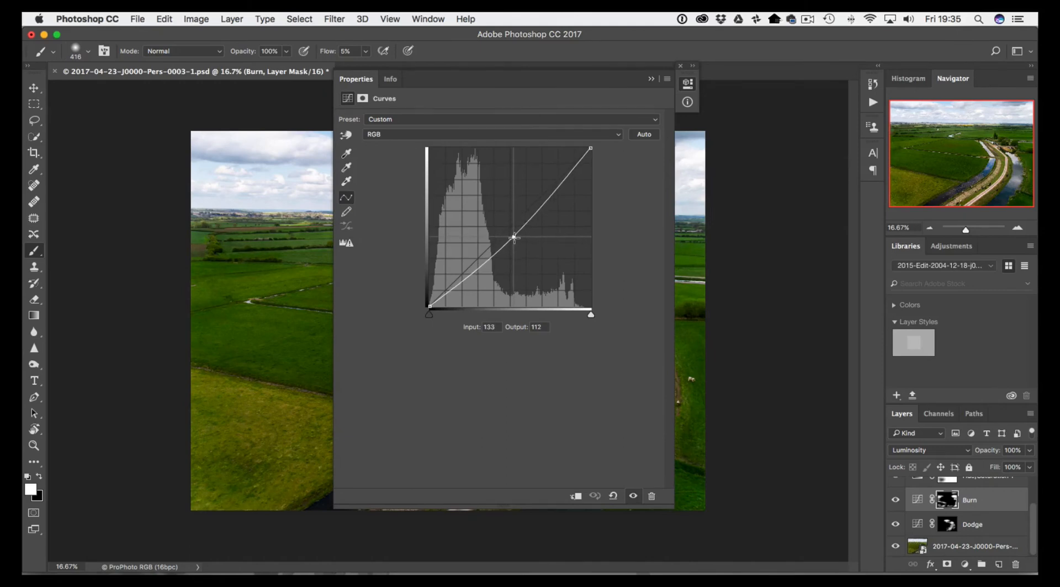
{"action": "left_click", "coordinate": [652, 79]}
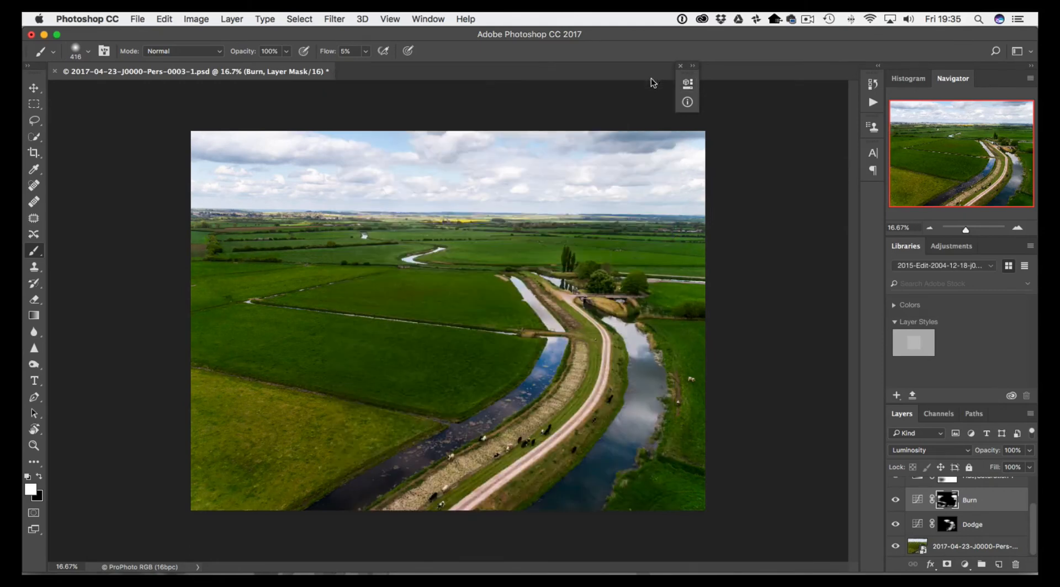
Brighten the Dodge layer's curve by raising an upper point and setting a midtone point to Input 116, Output 138.
{"action": "left_click", "coordinate": [923, 525]}
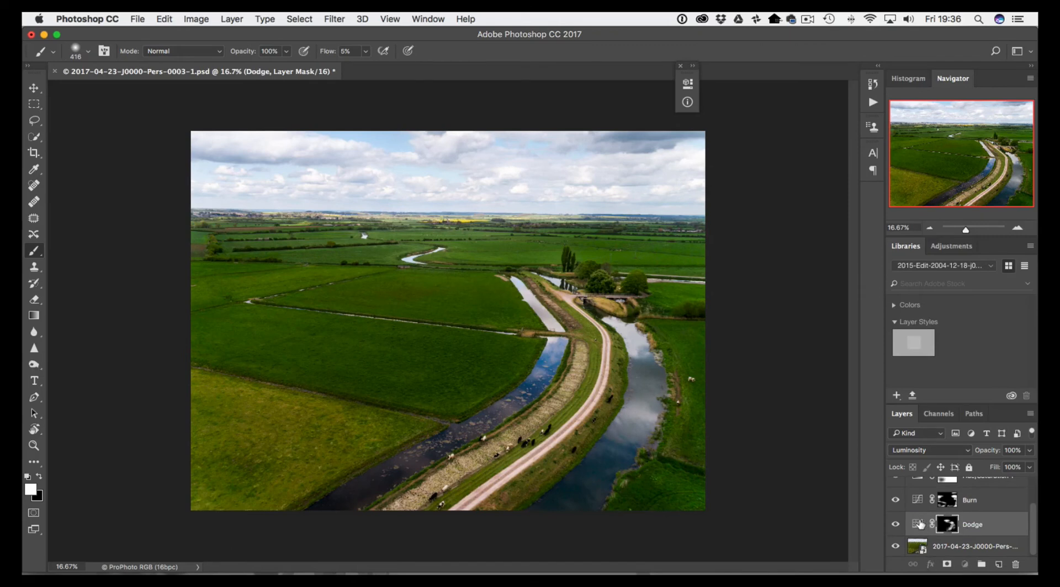
{"action": "double_click", "coordinate": [920, 525]}
{"action": "left_click_drag", "start_coordinate": [591, 81], "coordinate": [910, 67]}
{"action": "left_click_drag", "start_coordinate": [852, 187], "coordinate": [856, 174]}
{"action": "left_click_drag", "start_coordinate": [821, 214], "coordinate": [819, 213]}
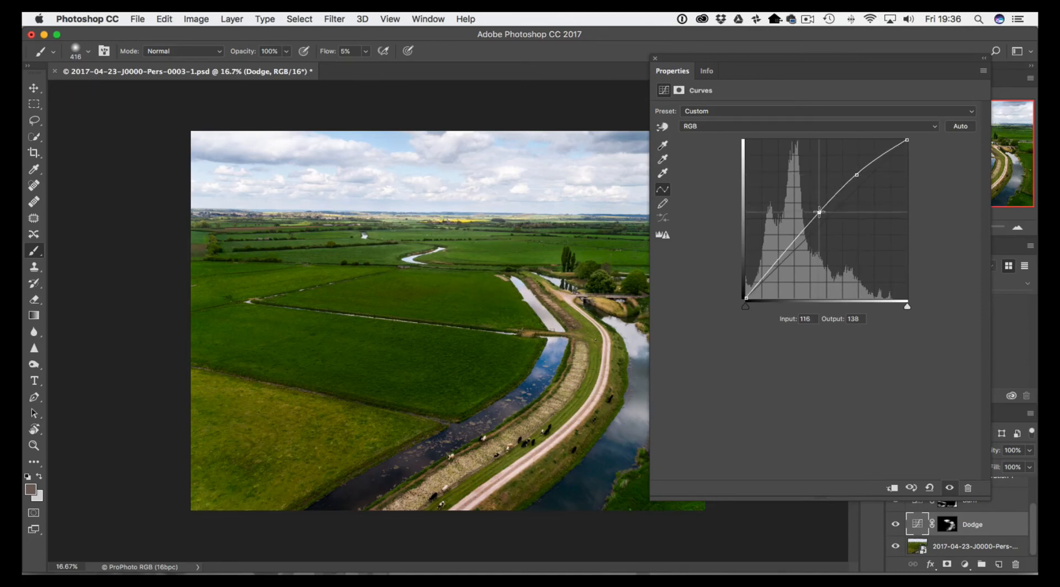
{"action": "left_click", "coordinate": [986, 61]}
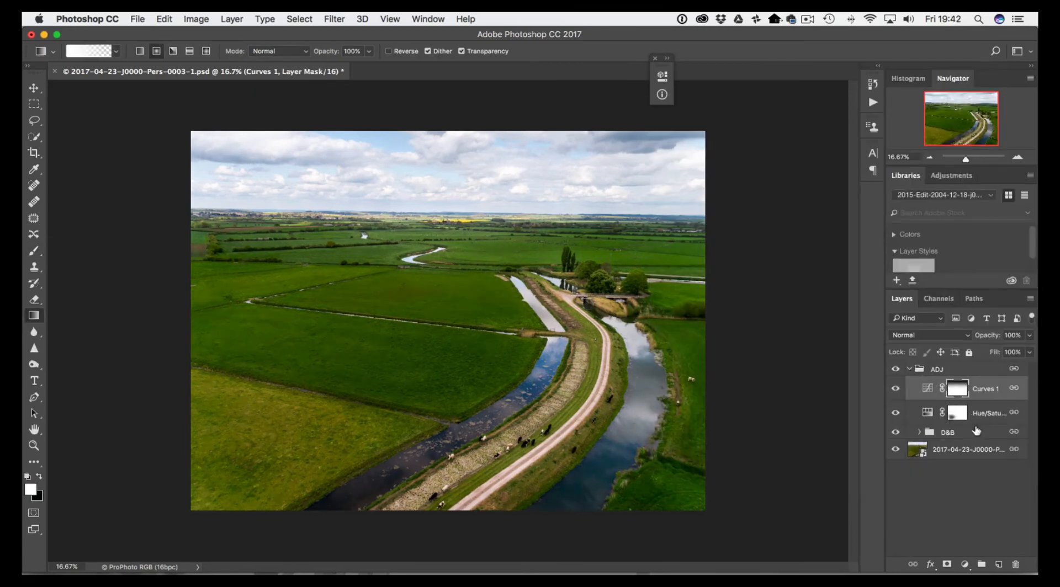
Compare the image with the whole ADJ group hidden and shown.
{"action": "left_click", "coordinate": [910, 369]}
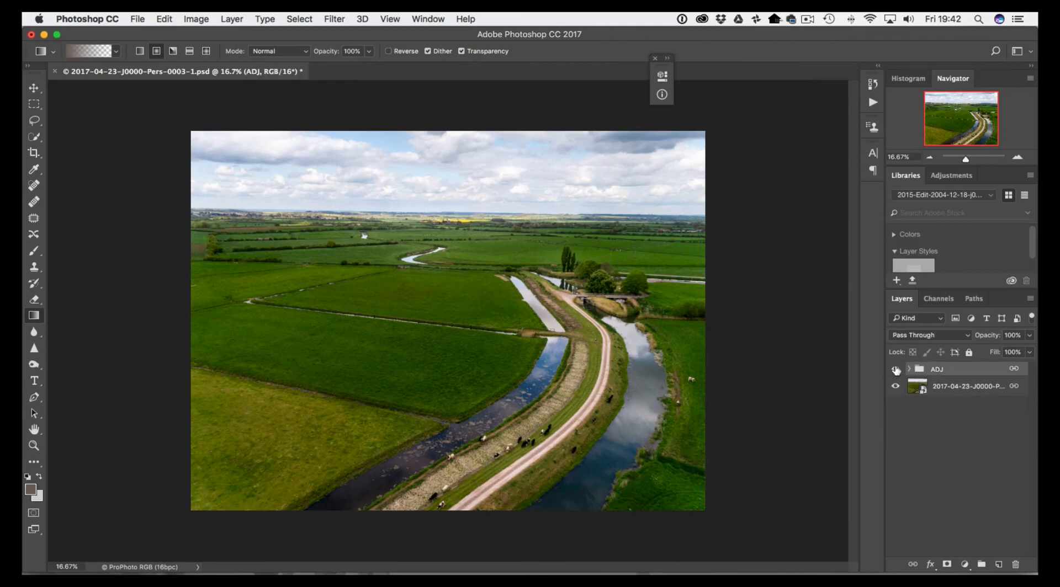
{"action": "left_click", "coordinate": [895, 369]}
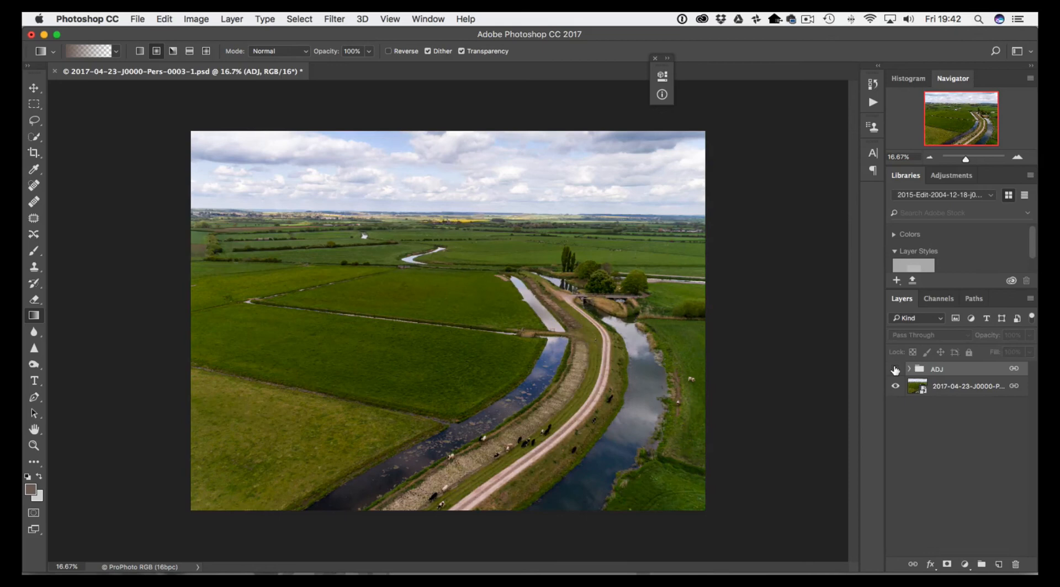
{"action": "left_click", "coordinate": [895, 369]}
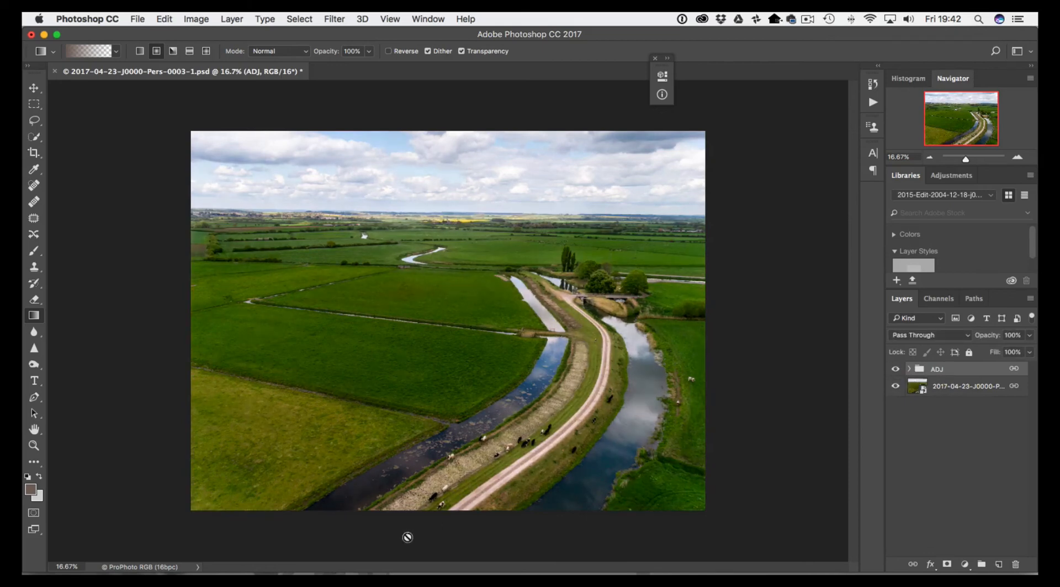
{"action": "left_click", "coordinate": [896, 369]}
{"action": "left_click", "coordinate": [895, 370]}
{"action": "left_click", "coordinate": [908, 369]}
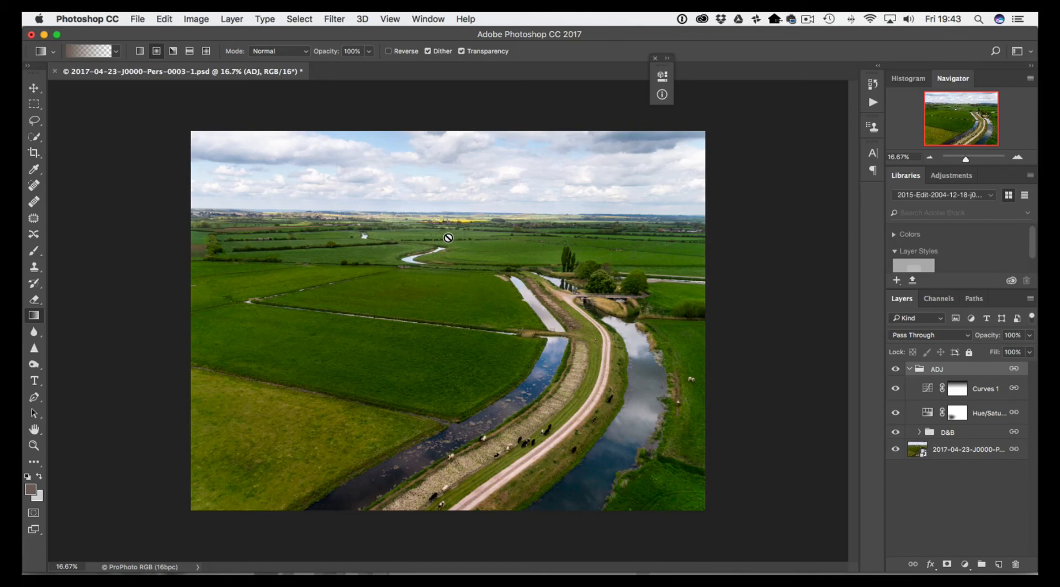
Add a Curves adjustment layer above Curves 1 and raise its RGB midpoint to Input 121, Output 138.
{"action": "left_click", "coordinate": [992, 391]}
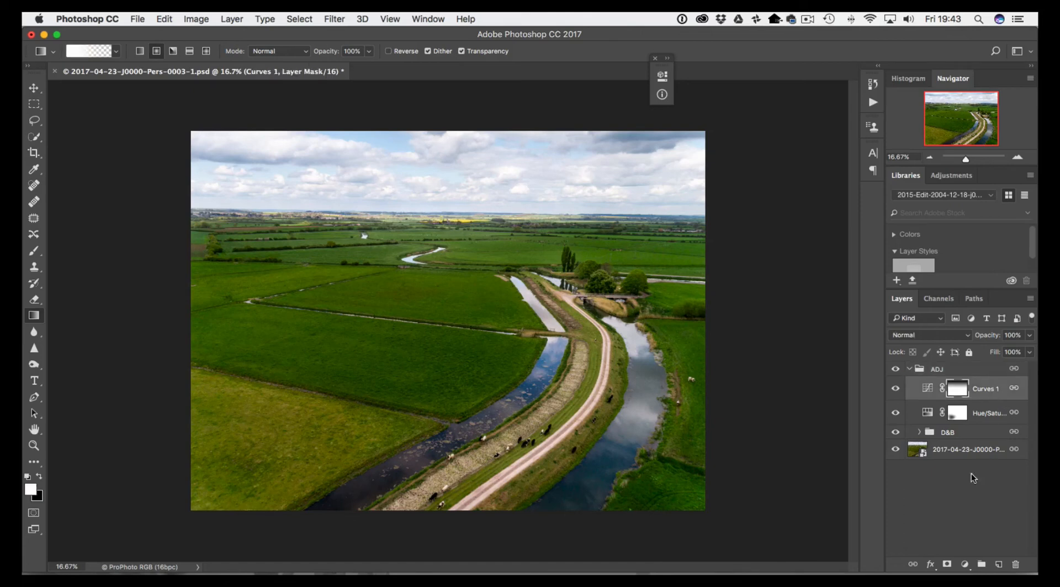
{"action": "left_click", "coordinate": [965, 564]}
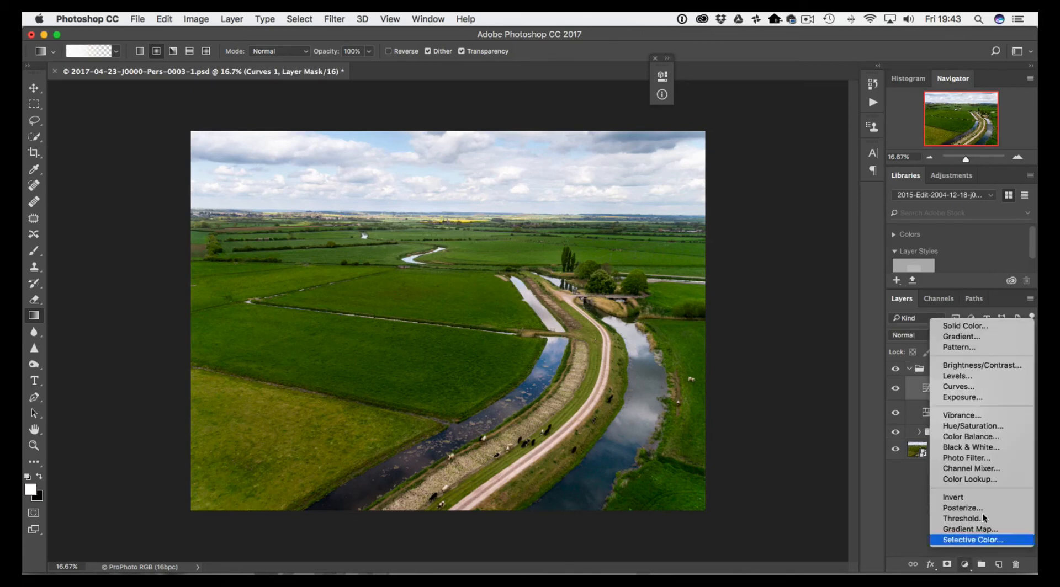
{"action": "left_click", "coordinate": [972, 386]}
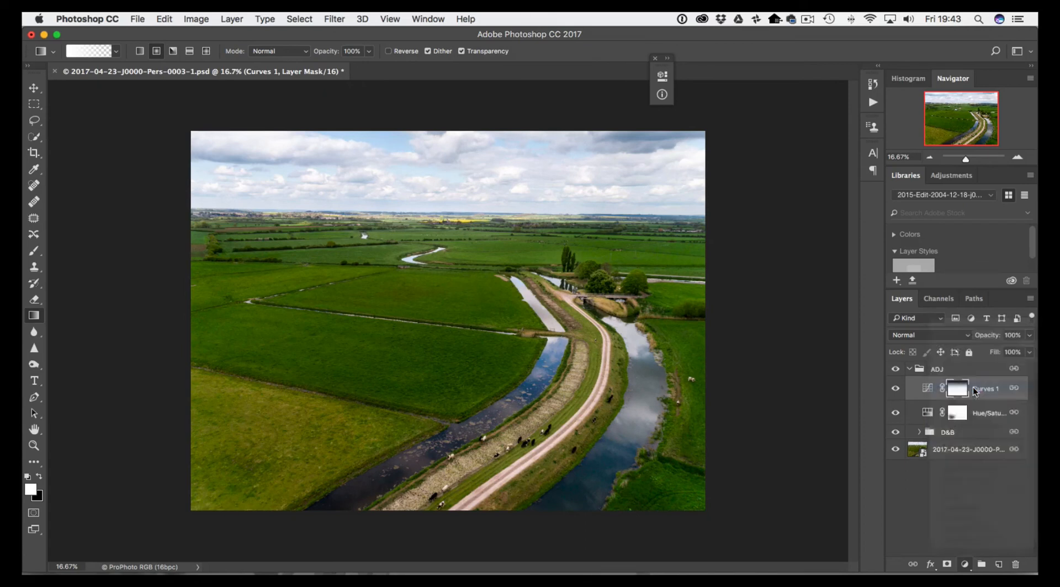
{"action": "left_click", "coordinate": [484, 216]}
{"action": "left_click_drag", "start_coordinate": [485, 215], "coordinate": [481, 213]}
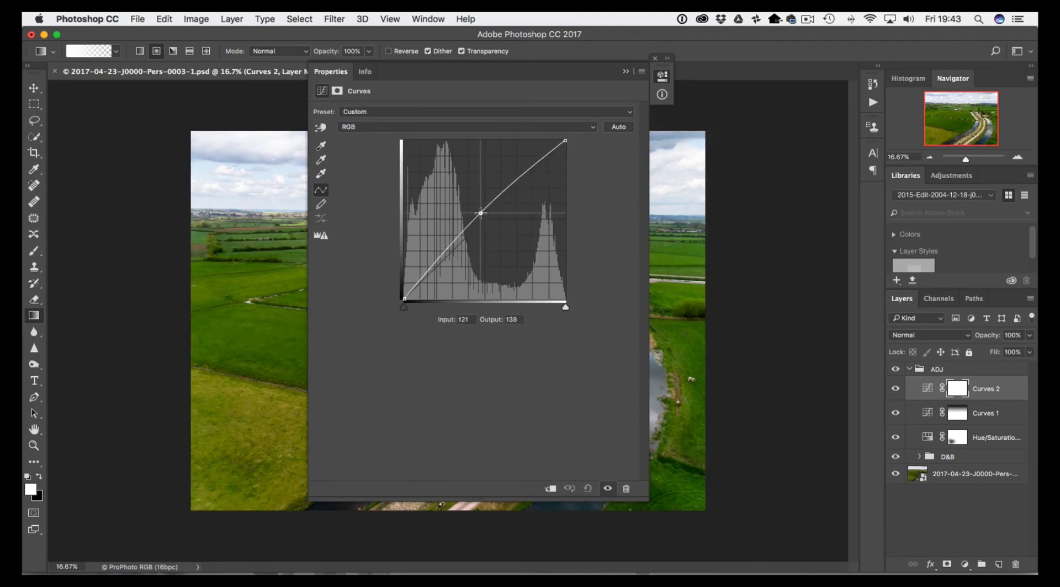
Warm the new Curves layer by raising the Red midpoint to Input 123, Output 133, and slightly lowering the Blue midpoint.
{"action": "left_click", "coordinate": [411, 127]}
{"action": "left_click", "coordinate": [409, 137]}
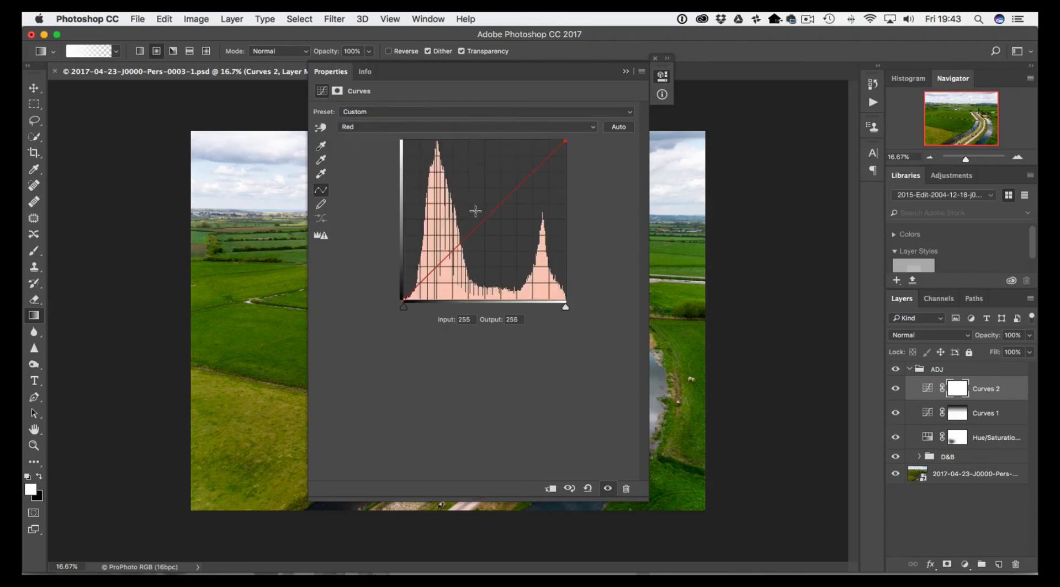
{"action": "left_click_drag", "start_coordinate": [483, 218], "coordinate": [482, 216]}
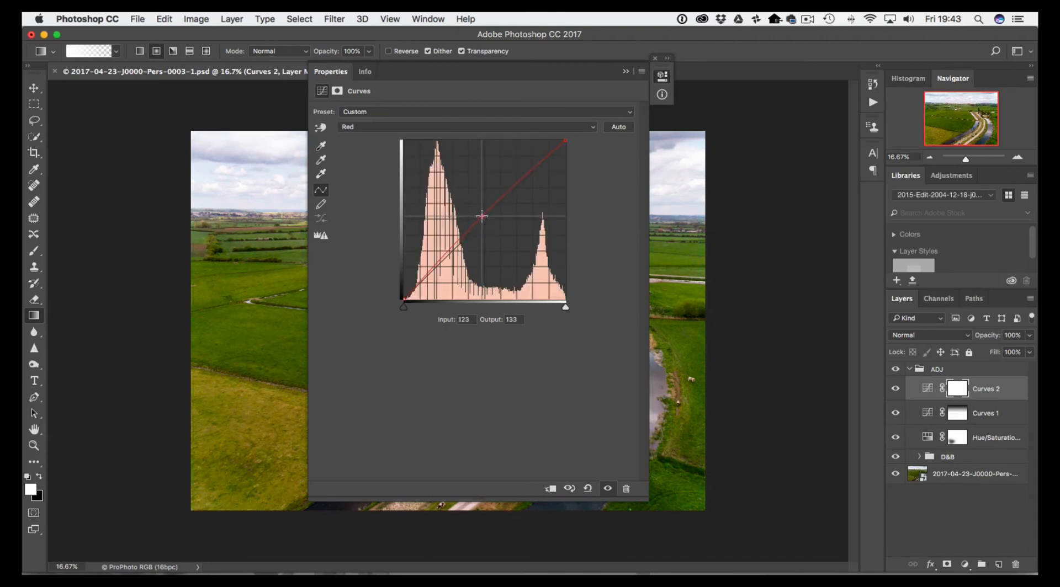
{"action": "left_click", "coordinate": [418, 127]}
{"action": "left_click", "coordinate": [411, 146]}
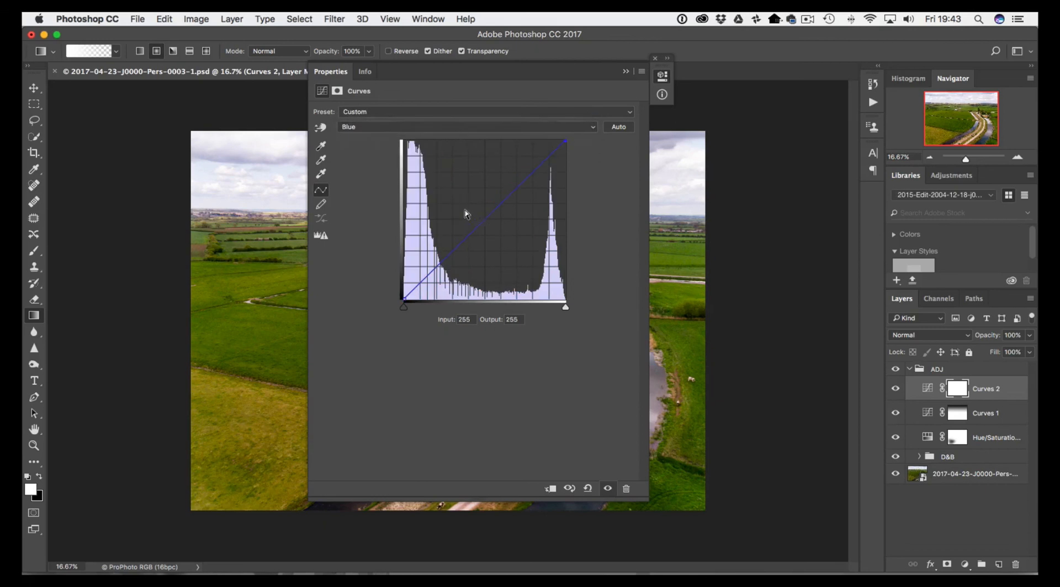
{"action": "left_click_drag", "start_coordinate": [484, 220], "coordinate": [485, 227]}
{"action": "left_click", "coordinate": [626, 71]}
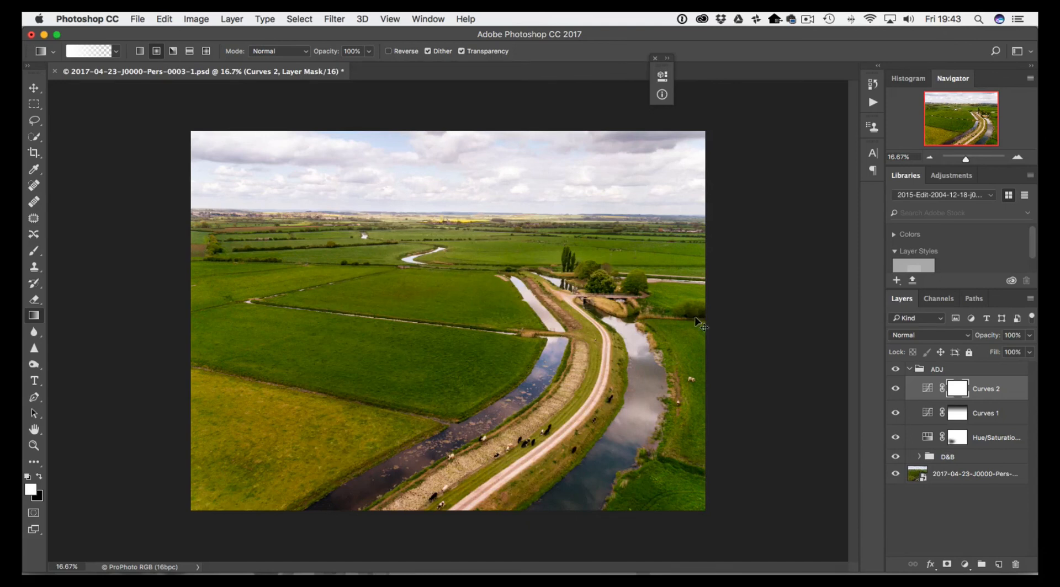
Invert the new Curves layer's mask and draw a white-to-transparent radial gradient on it from the middle of the horizon outward.
{"action": "key", "text": "super+i"}
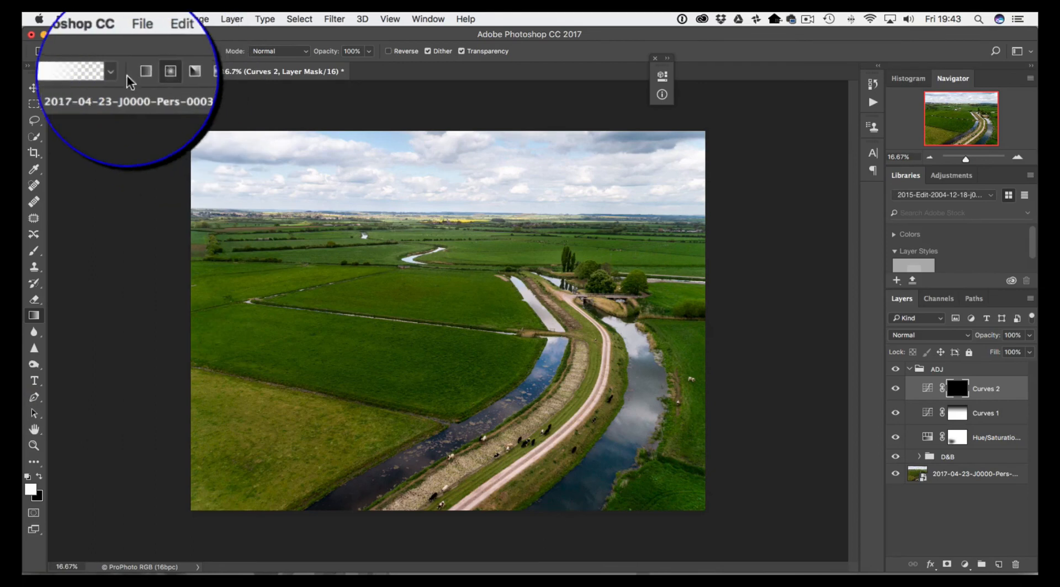
{"action": "left_click", "coordinate": [71, 51]}
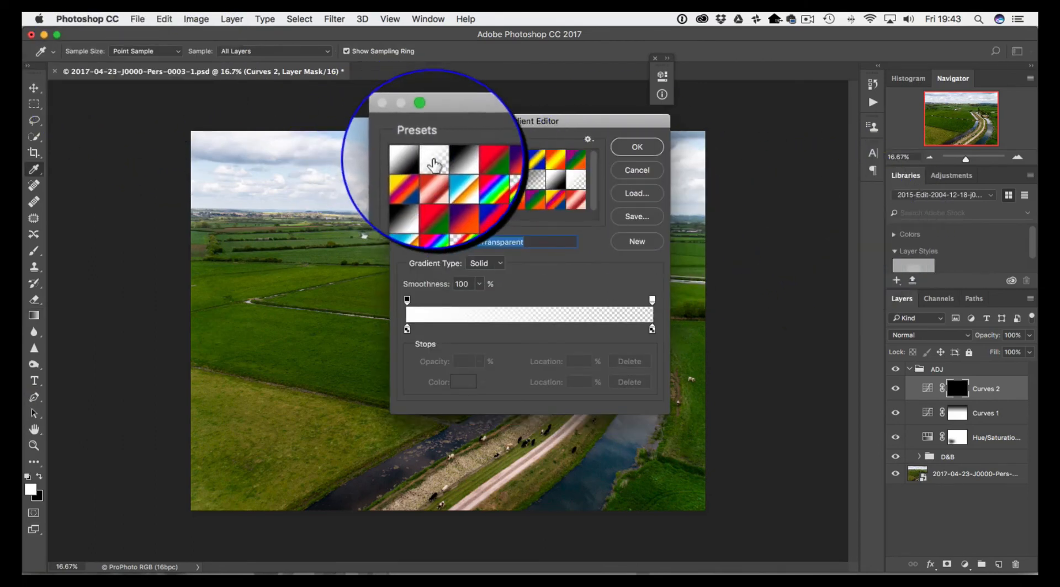
{"action": "left_click", "coordinate": [637, 146]}
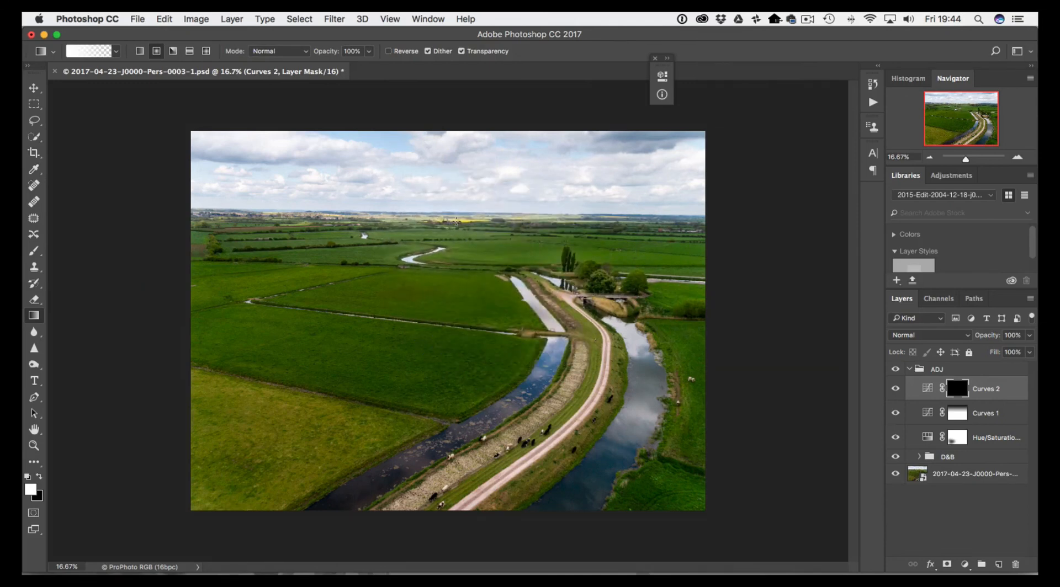
{"action": "left_click_drag", "start_coordinate": [442, 222], "coordinate": [693, 223]}
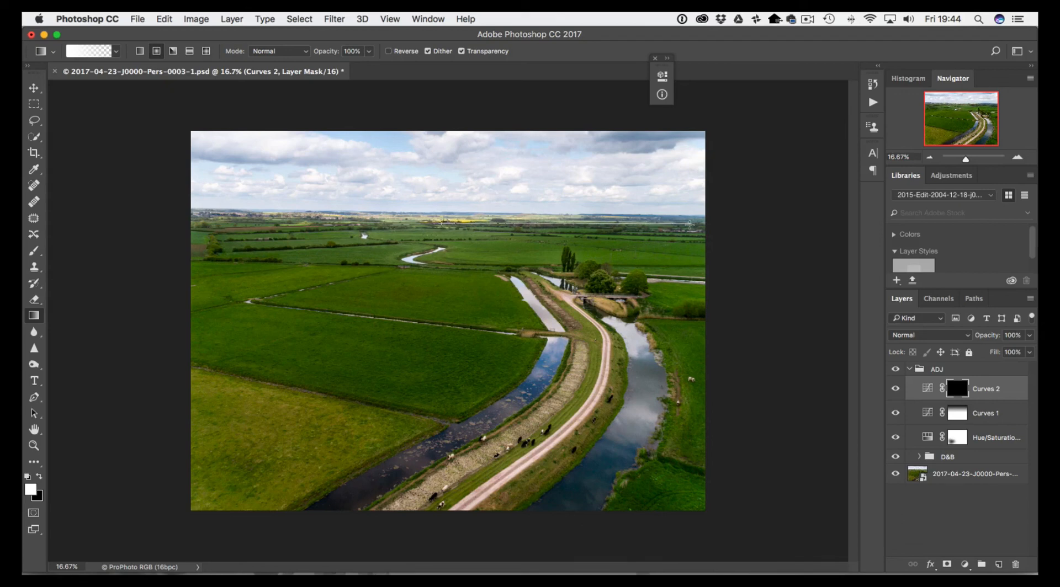
Lower the warm Curves layer's opacity to 73%, comparing the image with the layer hidden and shown.
{"action": "left_click", "coordinate": [895, 389]}
{"action": "left_click", "coordinate": [895, 389]}
{"action": "left_click", "coordinate": [895, 388]}
{"action": "left_click", "coordinate": [895, 388]}
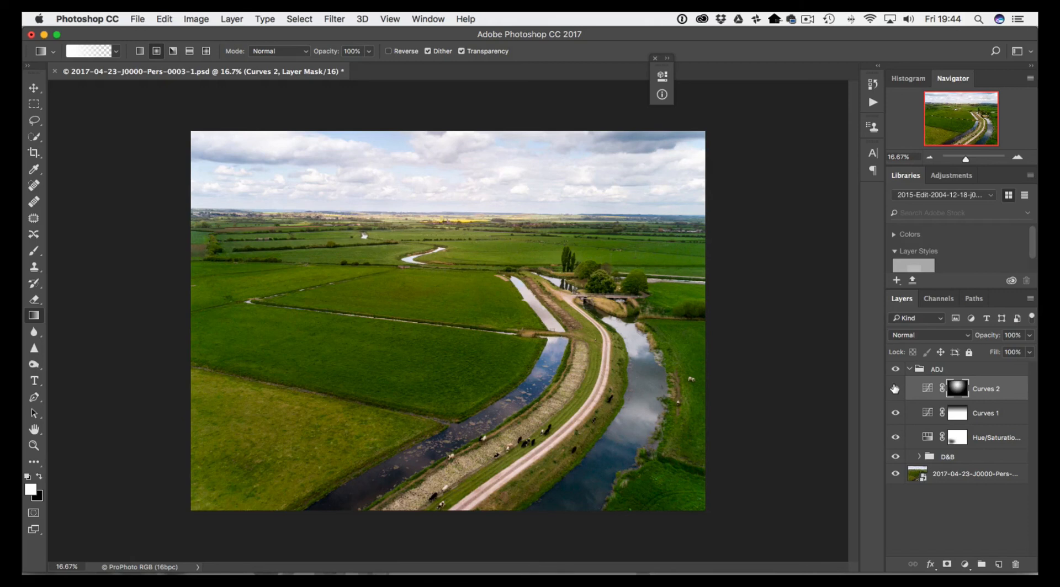
{"action": "left_click", "coordinate": [895, 389]}
{"action": "left_click", "coordinate": [895, 389]}
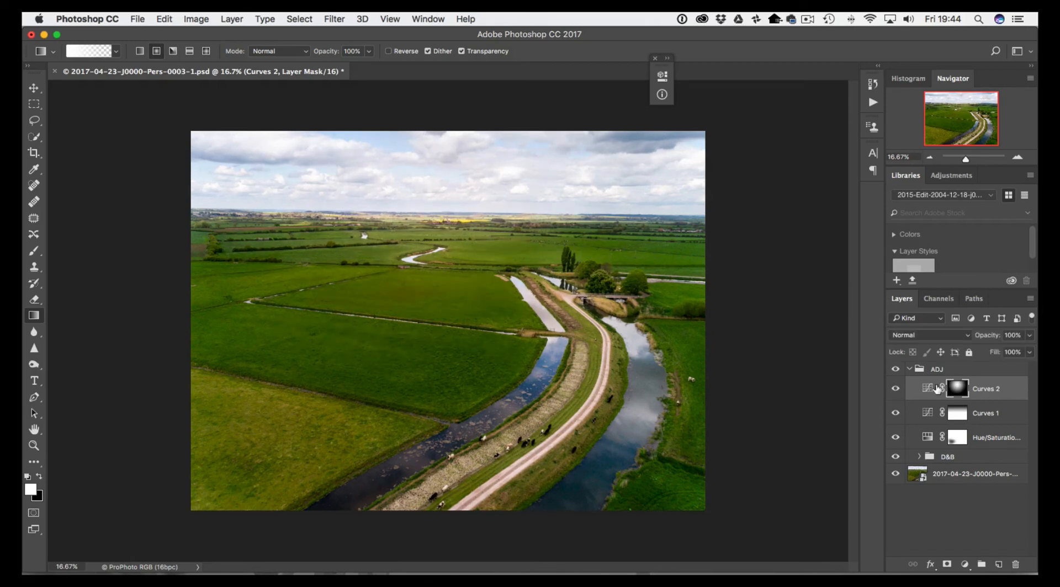
{"action": "left_click", "coordinate": [1030, 335]}
{"action": "left_click_drag", "start_coordinate": [1028, 350], "coordinate": [1020, 354]}
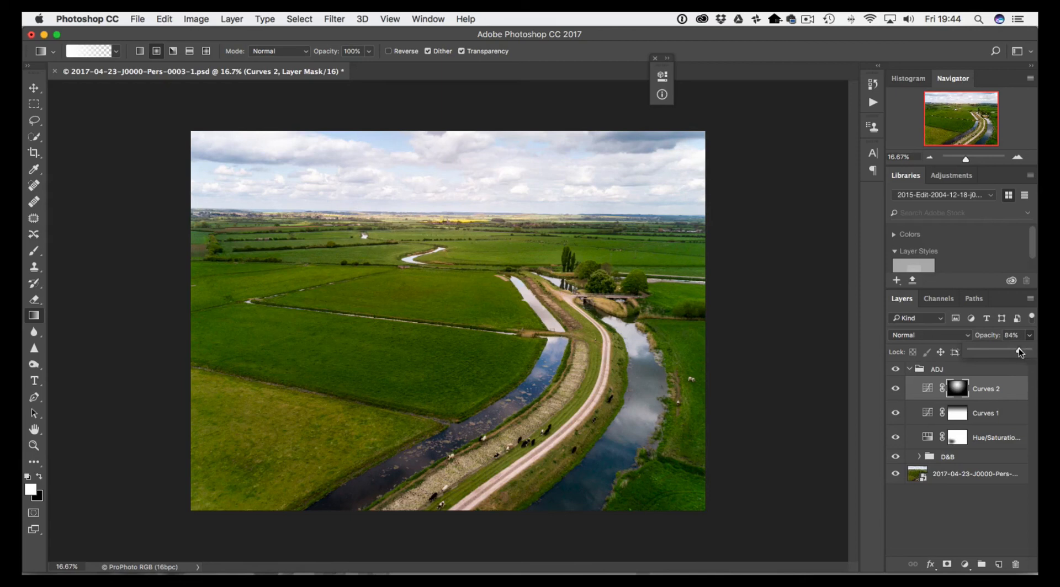
{"action": "left_click", "coordinate": [895, 390]}
{"action": "left_click", "coordinate": [895, 390]}
{"action": "left_click", "coordinate": [895, 389]}
{"action": "left_click", "coordinate": [894, 390]}
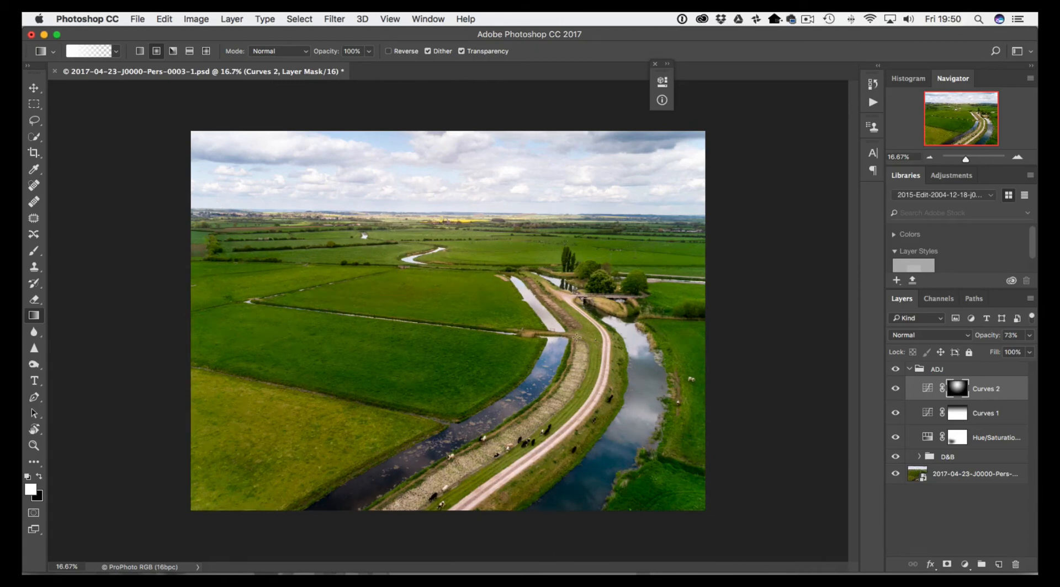
Compare the final image with all adjustments in the ADJ group hidden and shown.
{"action": "left_click", "coordinate": [895, 369]}
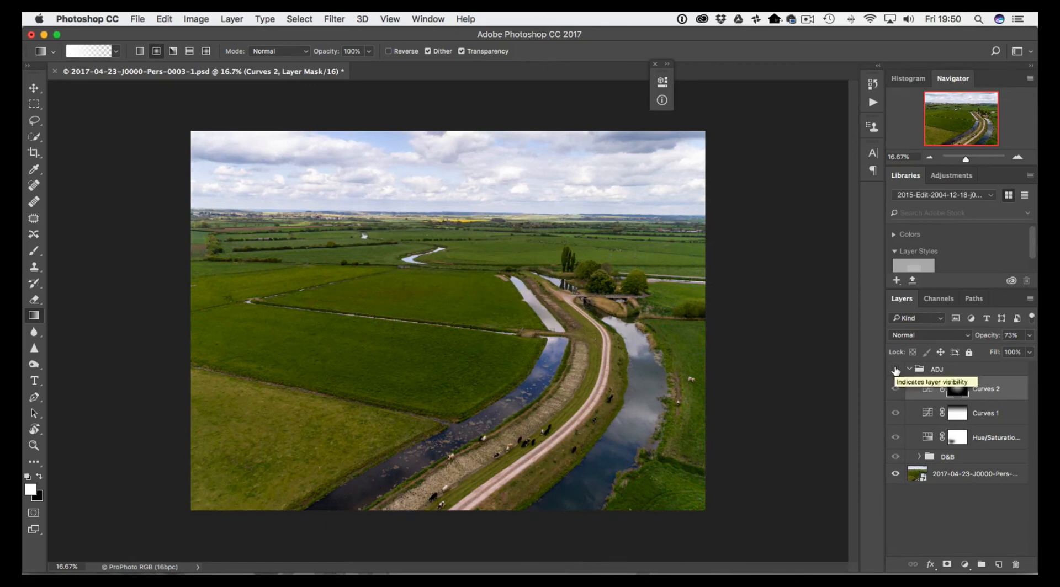
{"action": "left_click", "coordinate": [896, 369]}
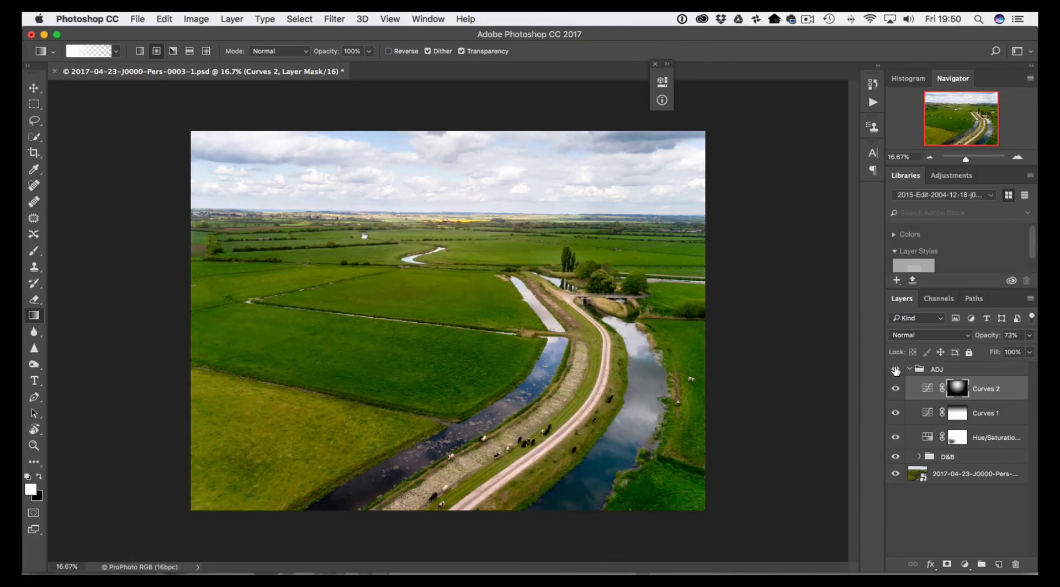
{"action": "left_click", "coordinate": [895, 370]}
{"action": "left_click", "coordinate": [896, 370]}
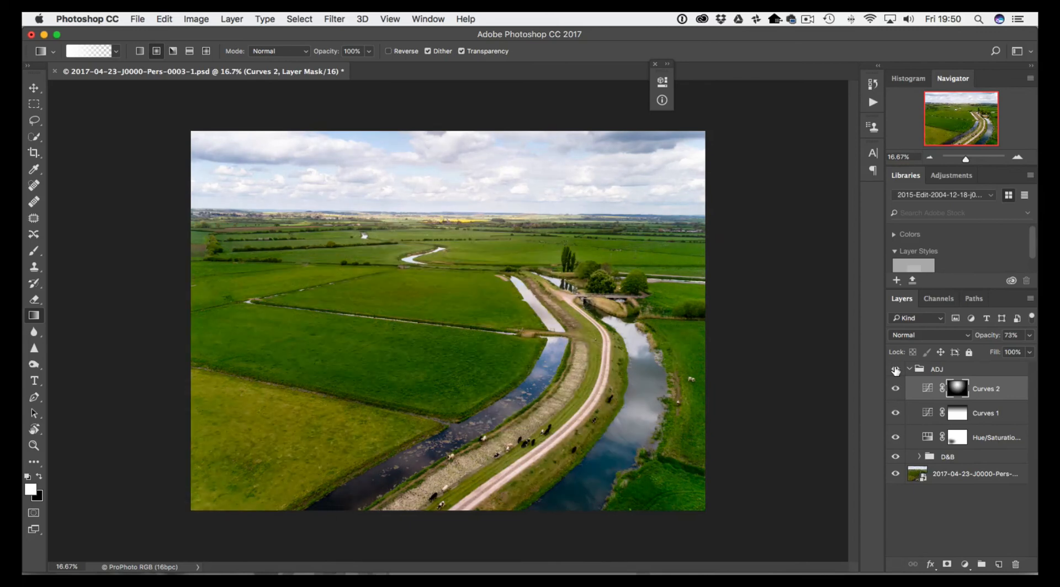